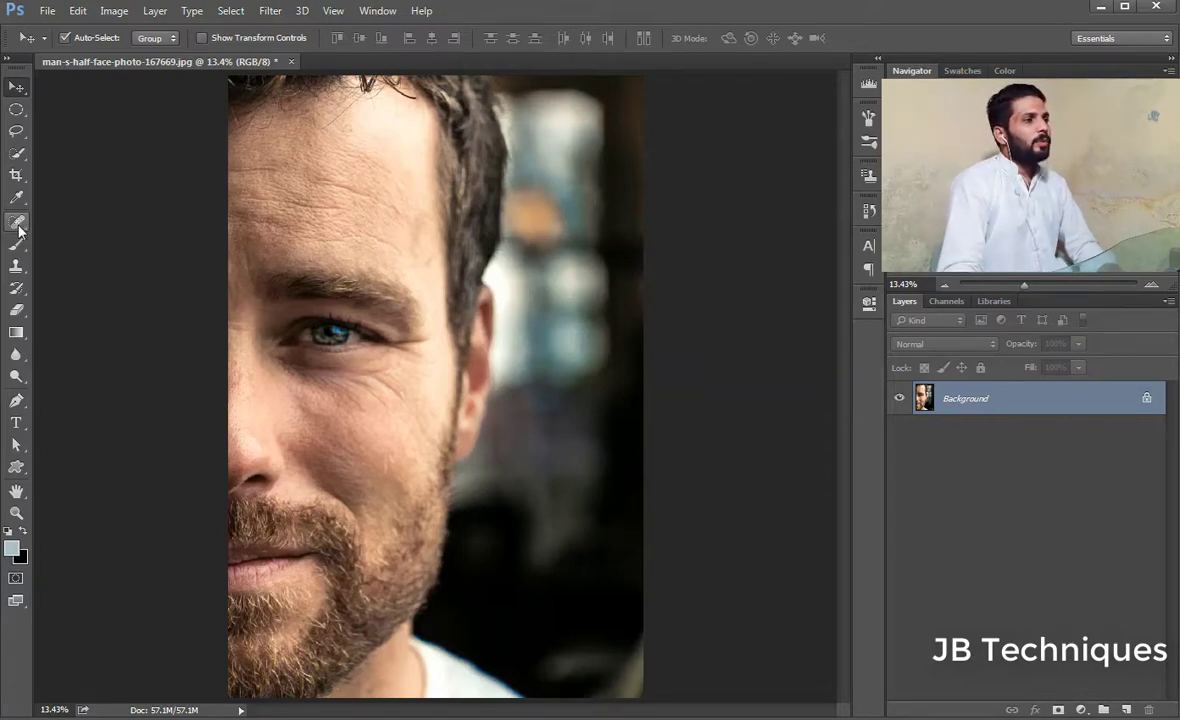
- Open the Spot Healing Brush flyout to show the available healing tools
click(18, 225)
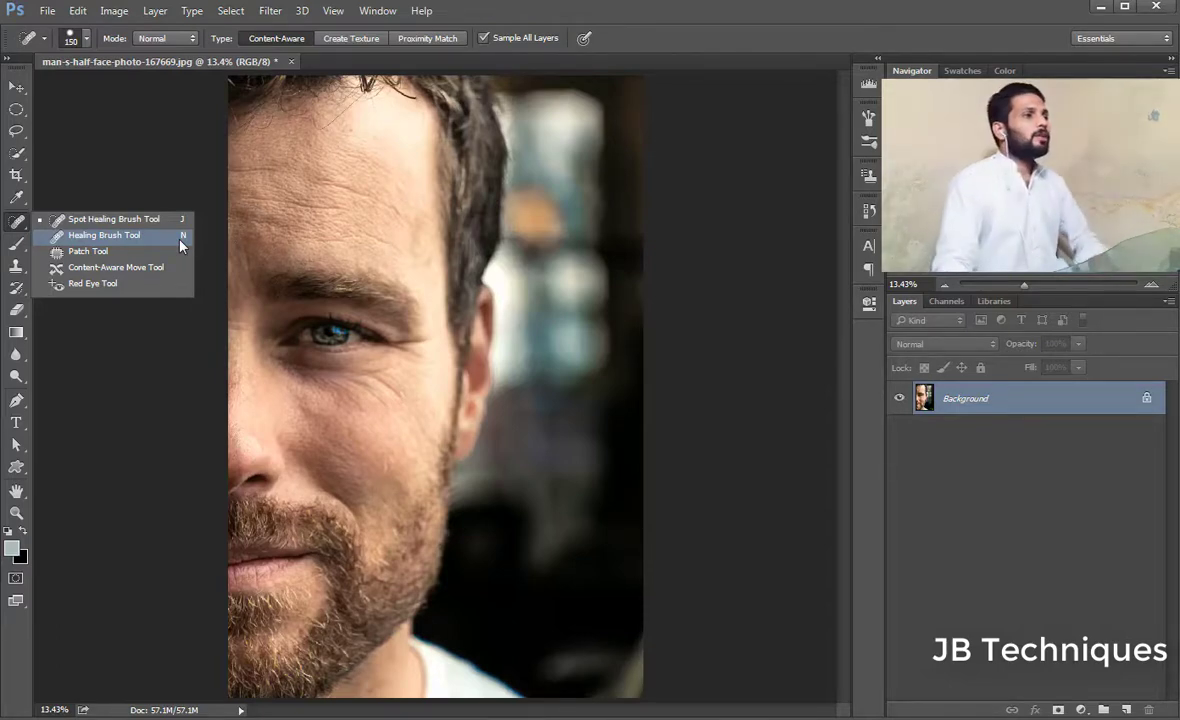
- Switch to the Healing Brush at 400 px and test a stroke on the forehead
click(140, 235)
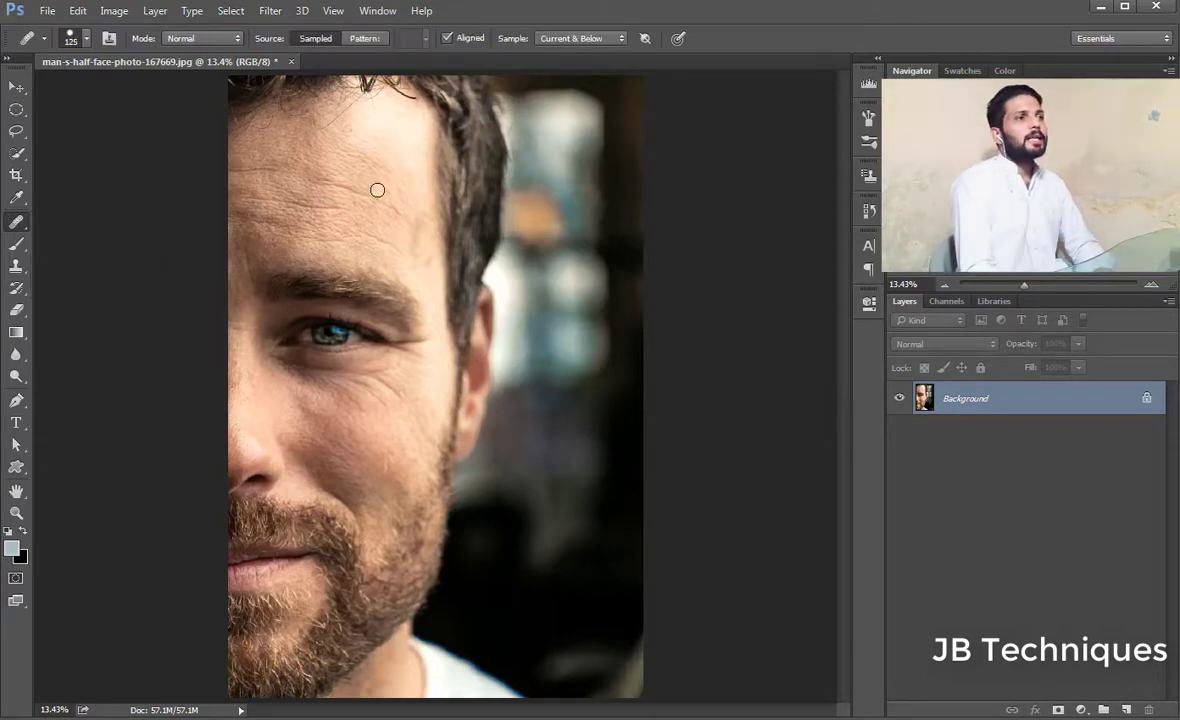
key(bracketright)
key(bracketright)
key(bracketright)
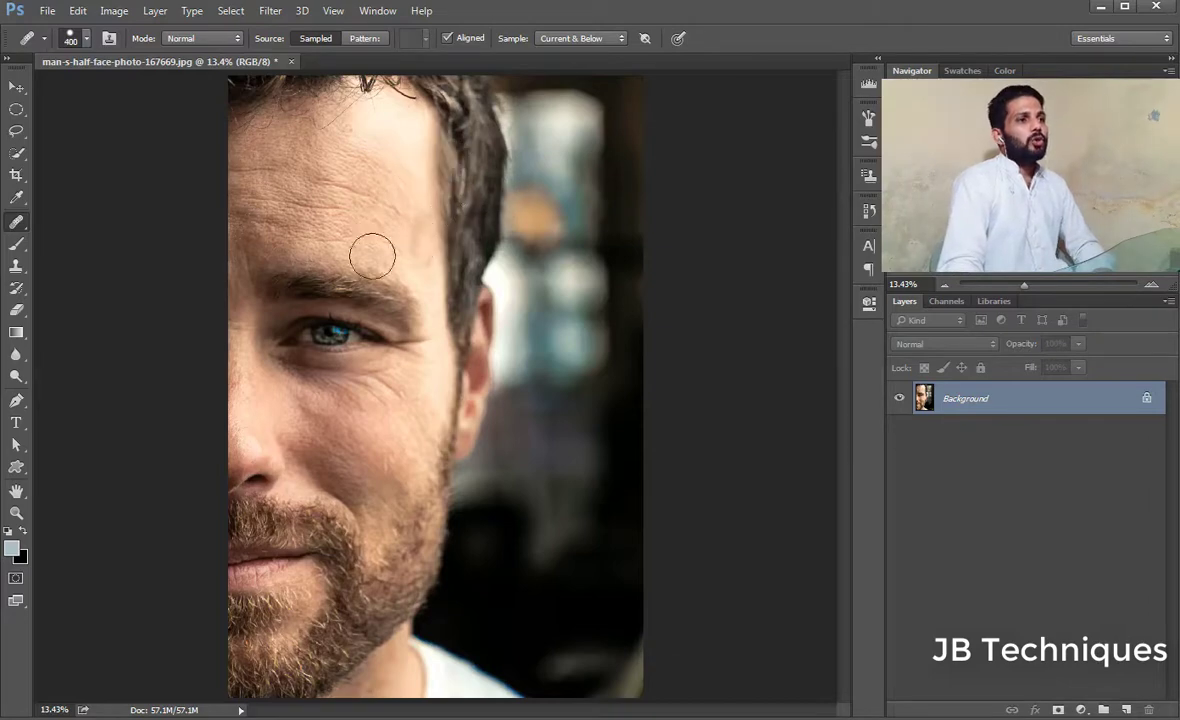
mouse_move(400, 190)
mouse_down()
mouse_move(387, 148)
mouse_move(410, 200)
mouse_up()
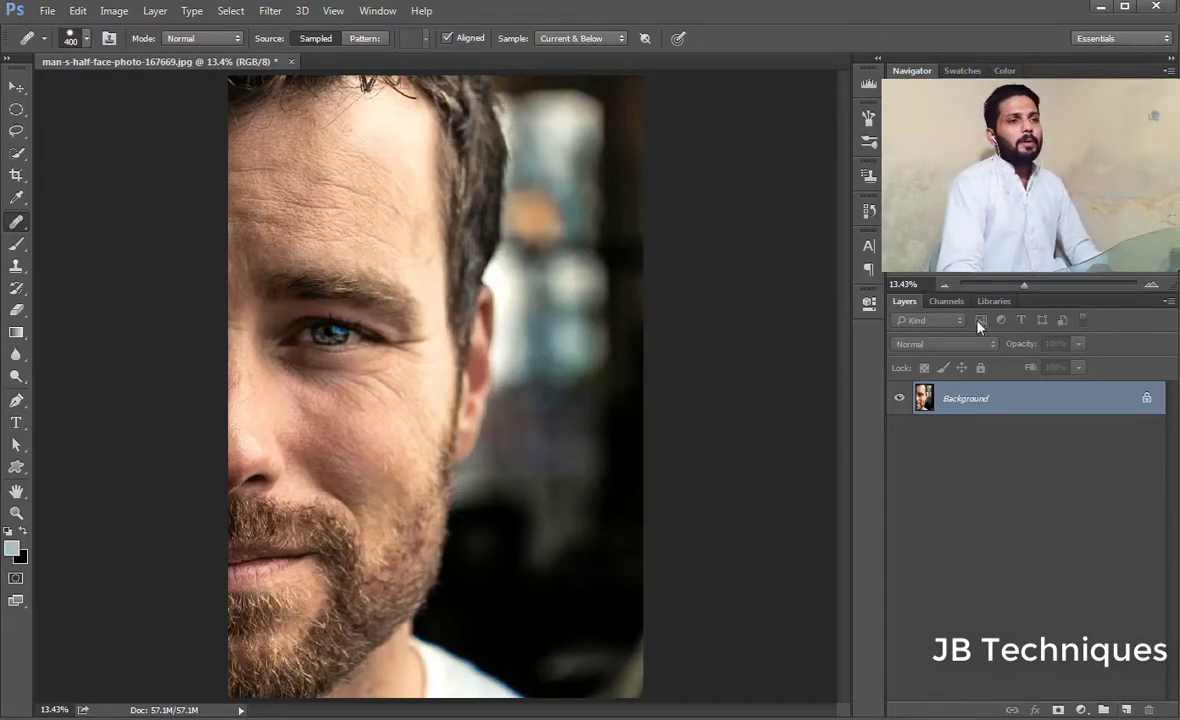
- Add an empty Layer 1 above Background and try Current Layer sampling
click(1126, 709)
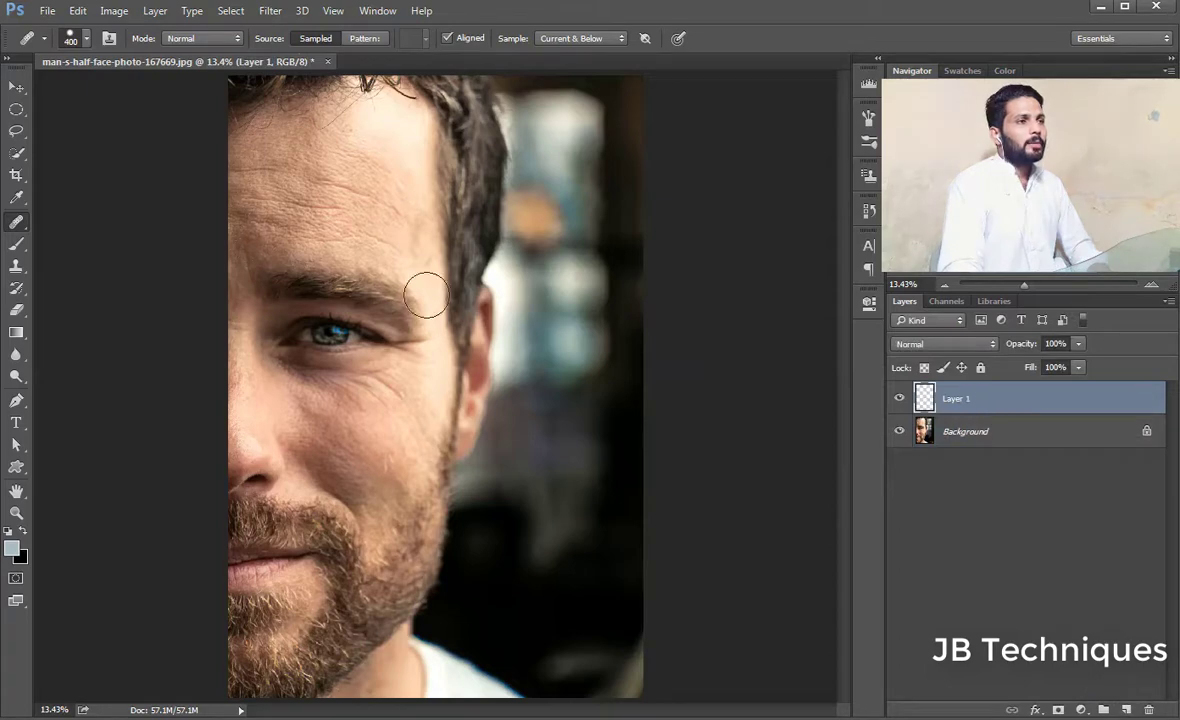
click(575, 38)
click(565, 49)
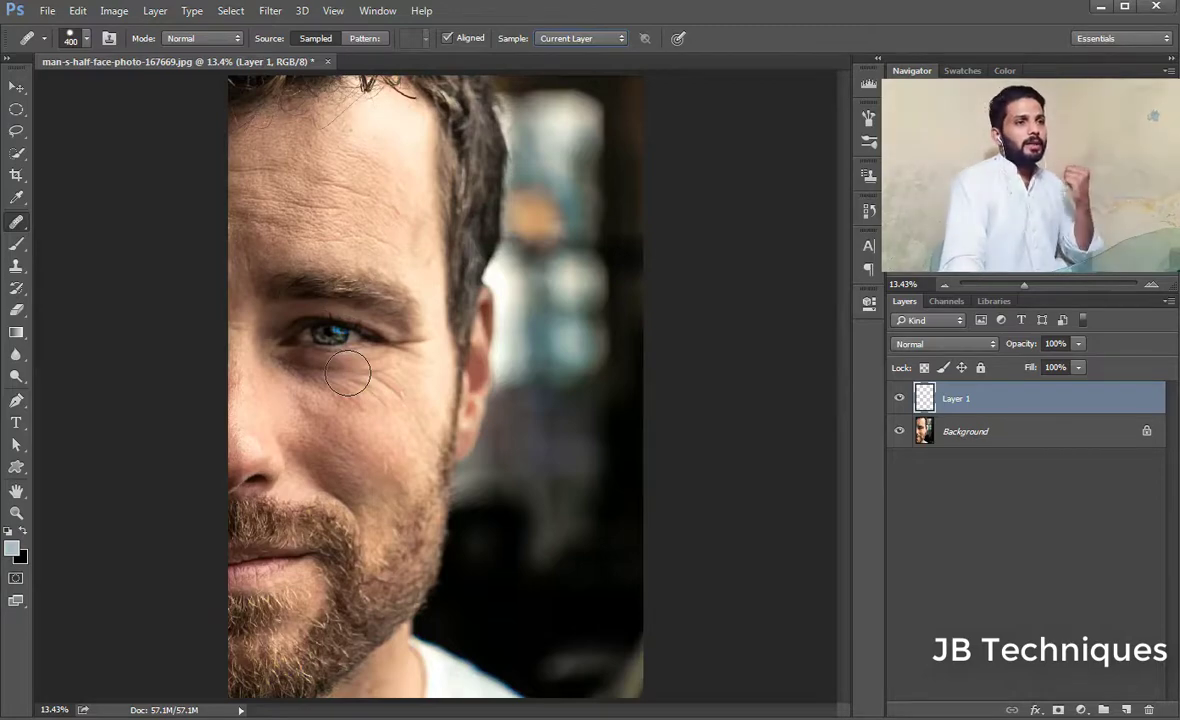
click(901, 399)
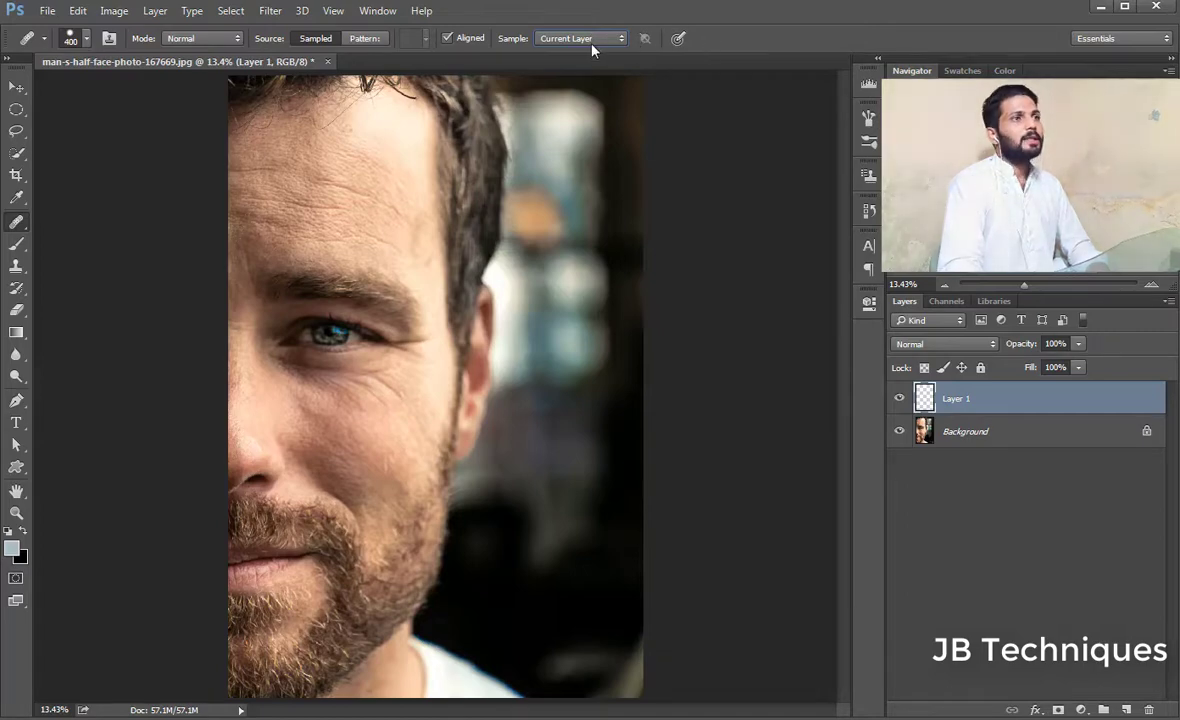
- Try the Sample options and settle on sampling All Layers
click(545, 40)
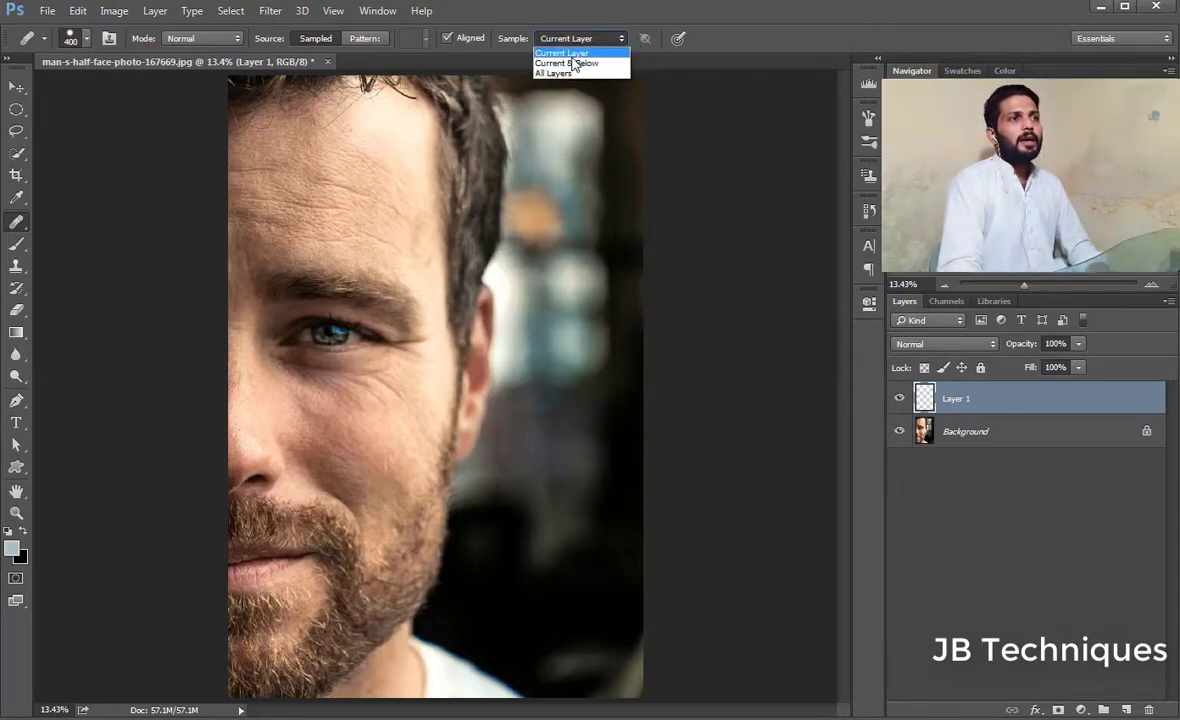
click(562, 52)
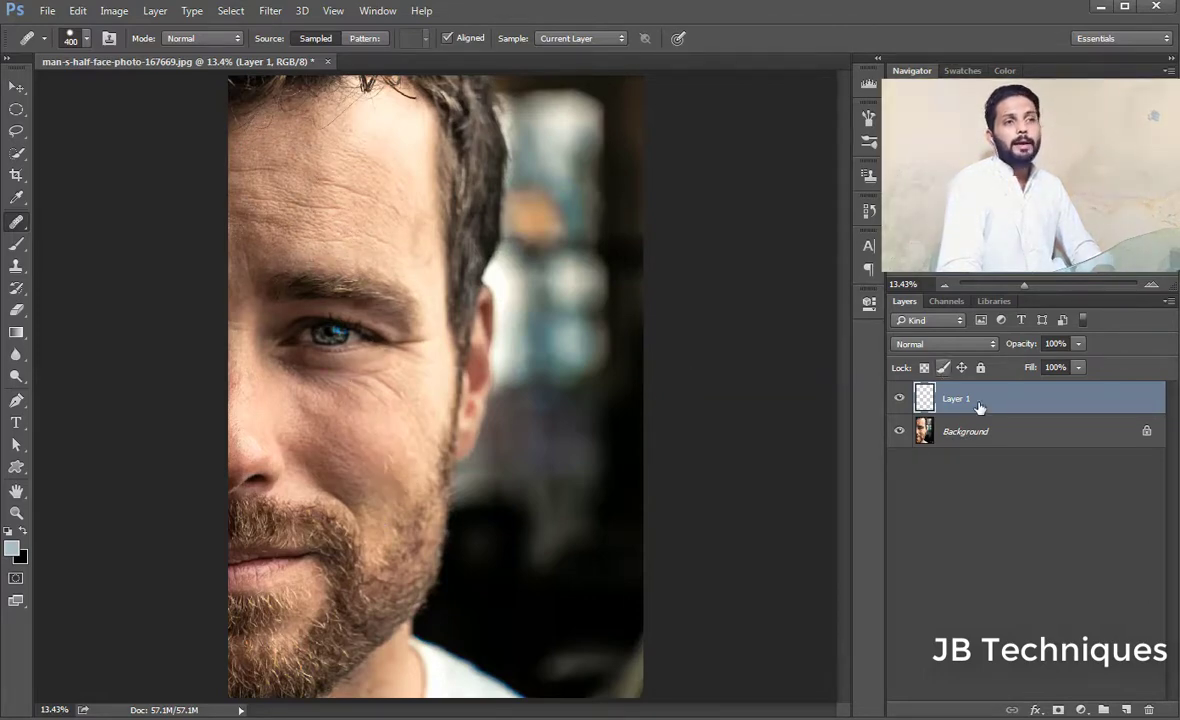
click(580, 38)
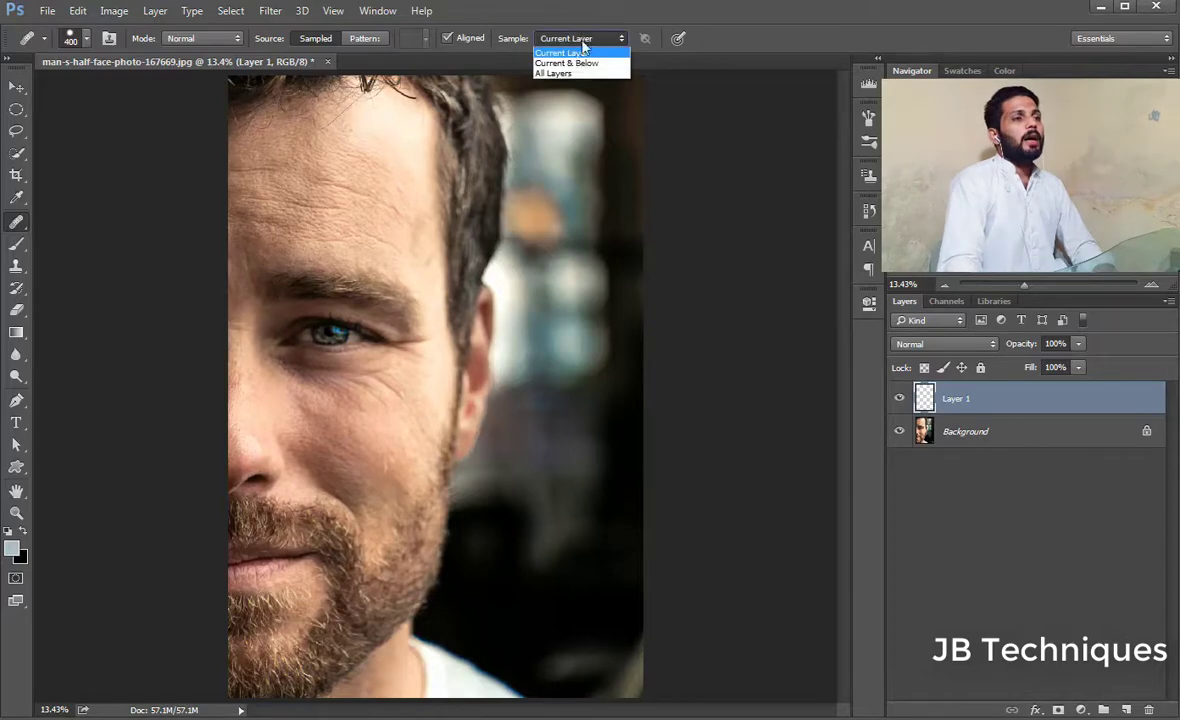
click(990, 410)
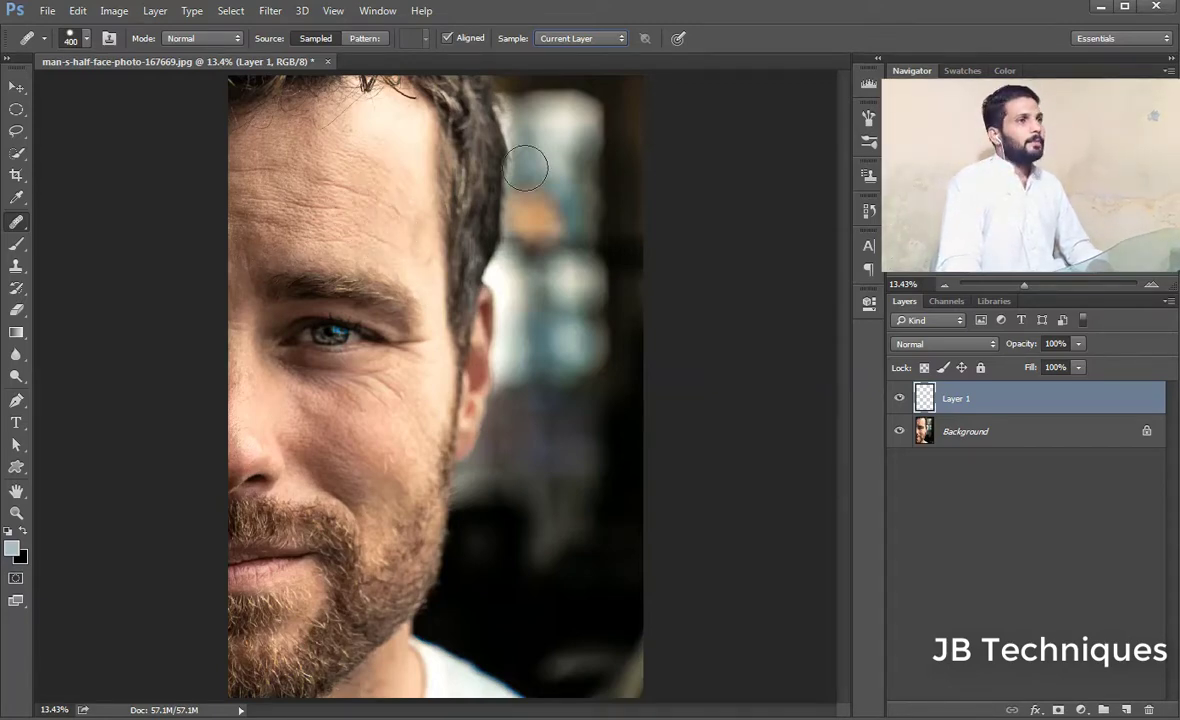
click(575, 39)
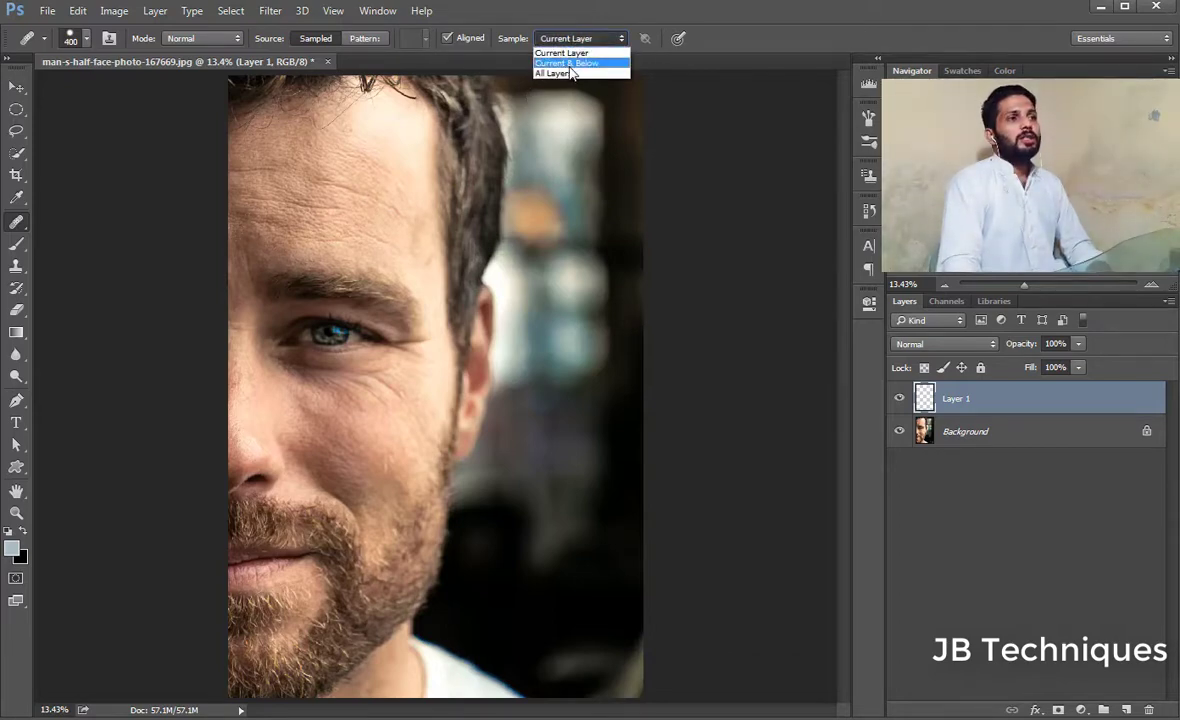
click(569, 64)
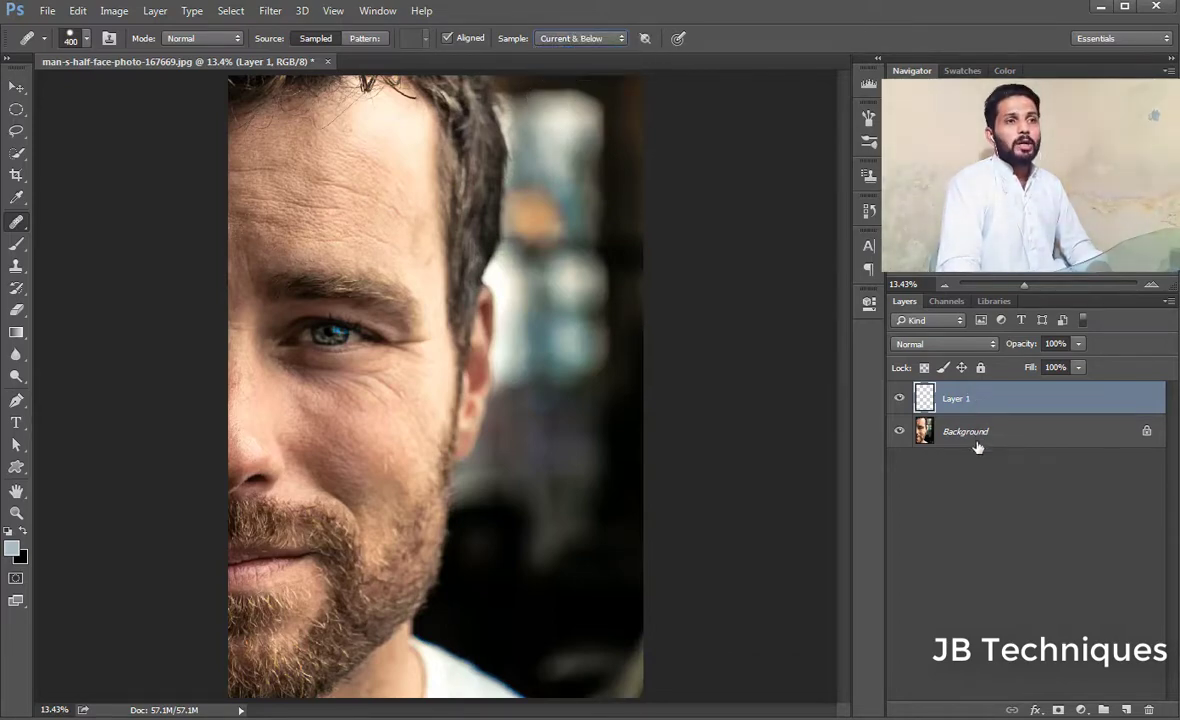
click(580, 38)
click(580, 74)
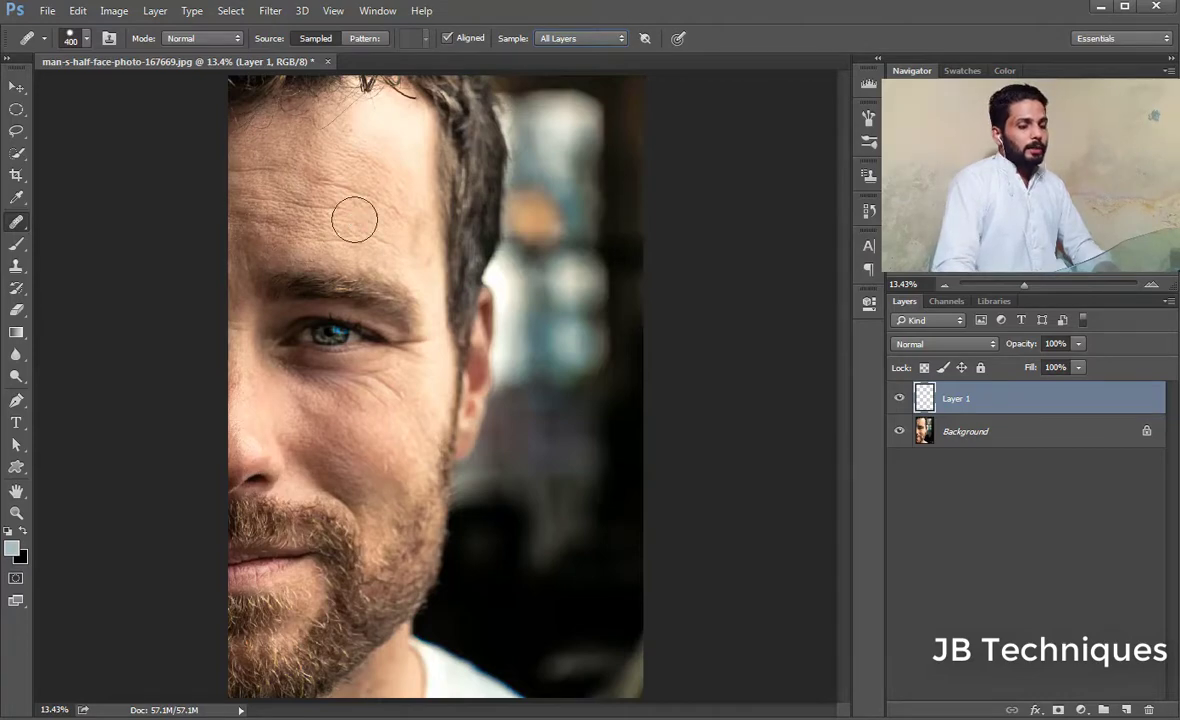
- Zoom in to 33.33% and shrink the brush to 125 px with test forehead strokes
key(ctrl+plus)
key(ctrl+plus)
key(ctrl+plus)
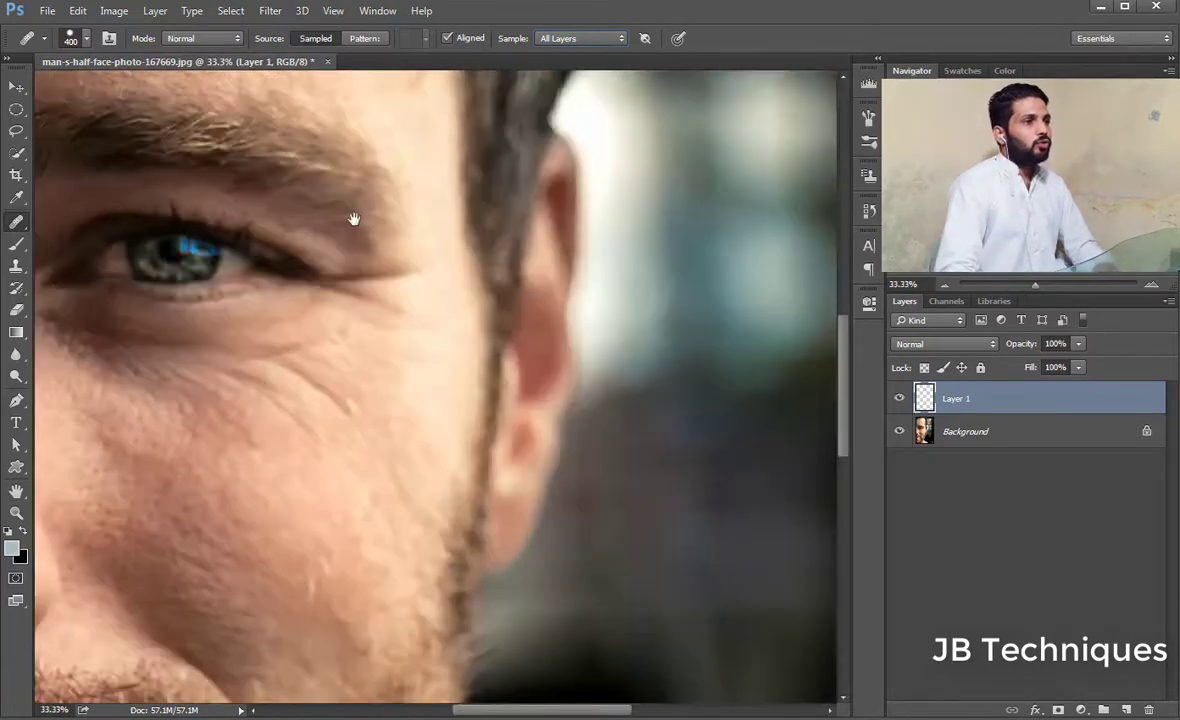
scroll(247, 339, up, 3)
scroll(247, 339, up, 3)
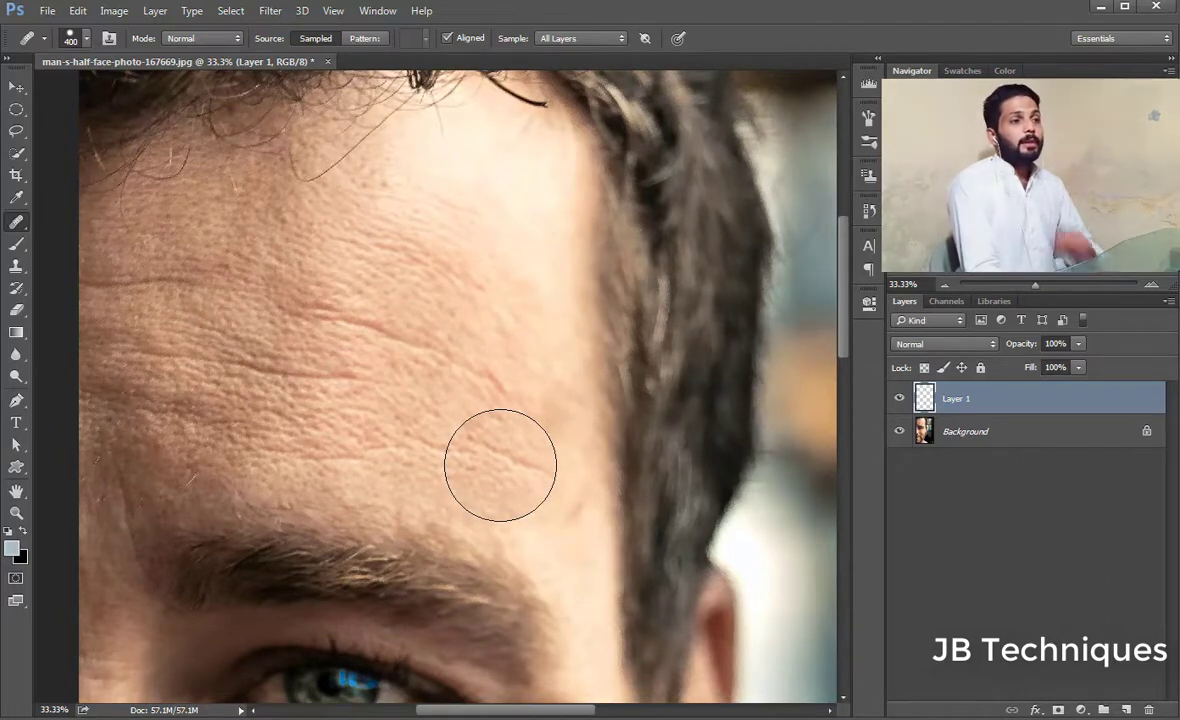
key(bracketleft)
key(bracketleft)
key(bracketleft)
key(bracketleft)
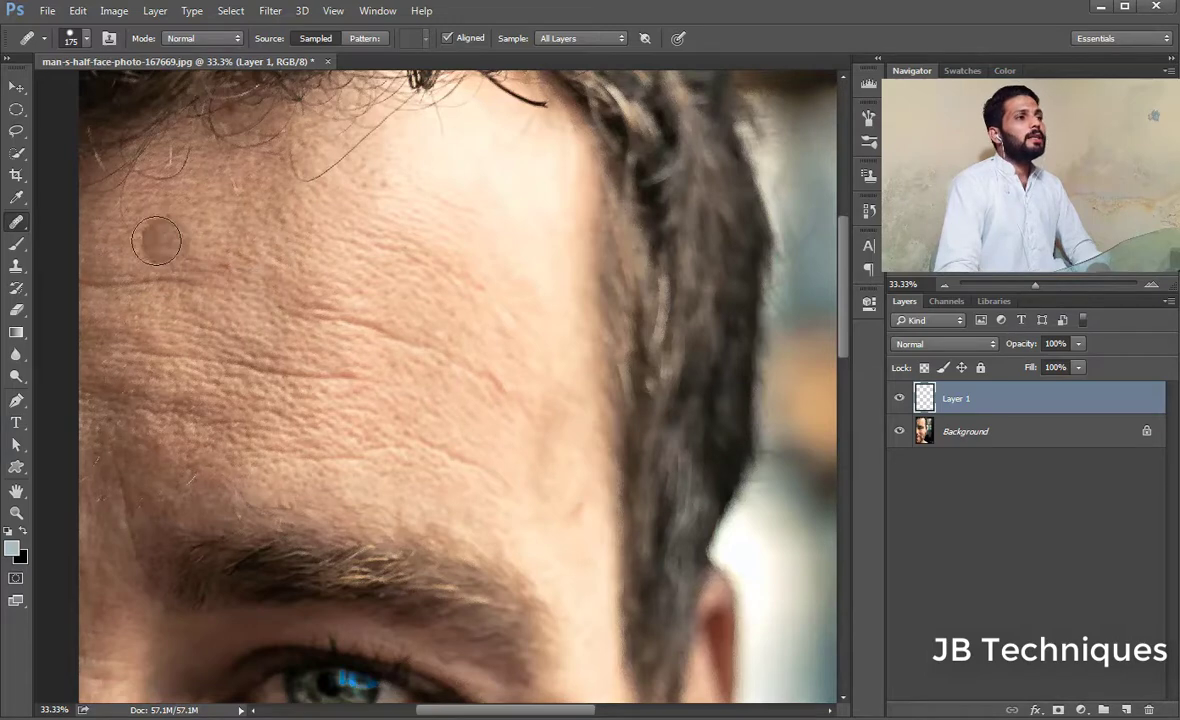
drag(158, 237, 171, 237)
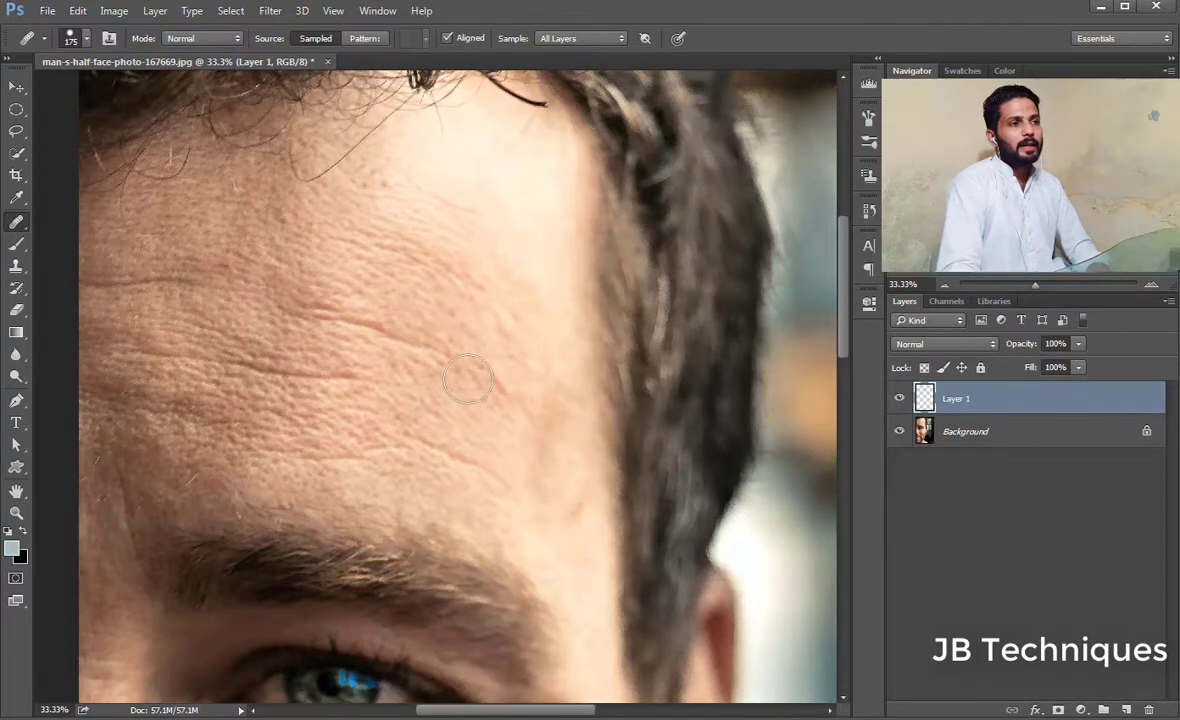
key(bracketleft)
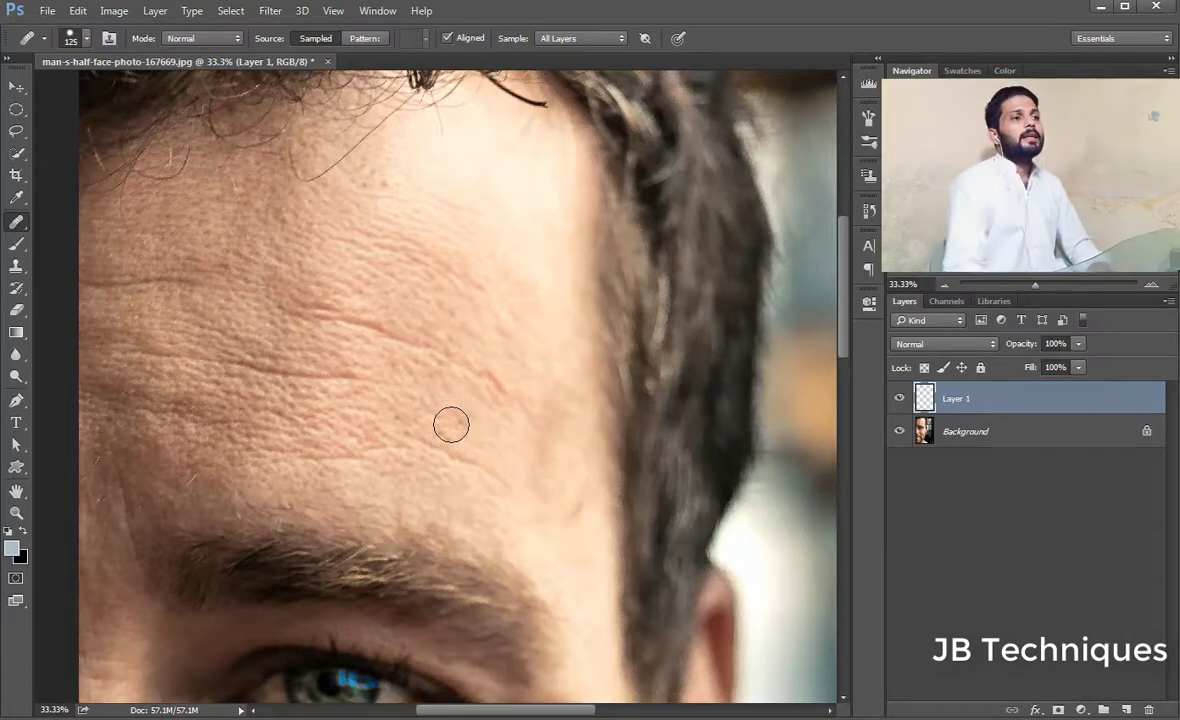
key(bracketleft)
drag(240, 258, 225, 243)
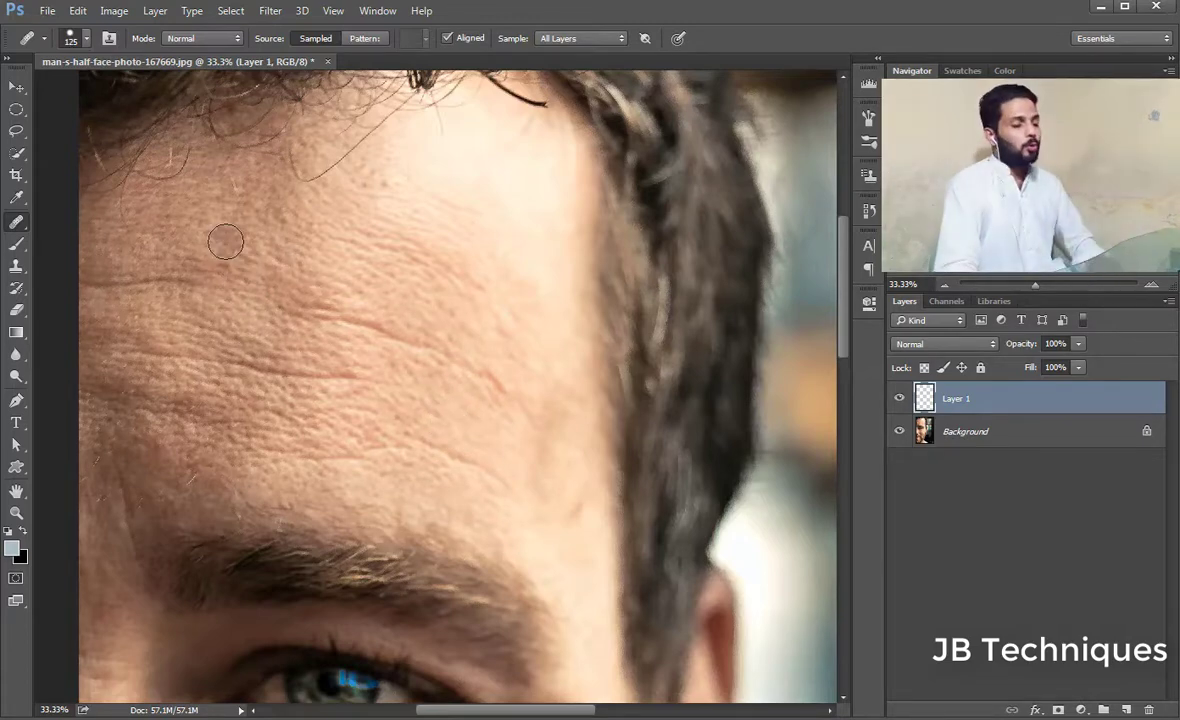
- Alt-sample clean skin and heal the wrinkles across the forehead on Layer 1
key(alt)
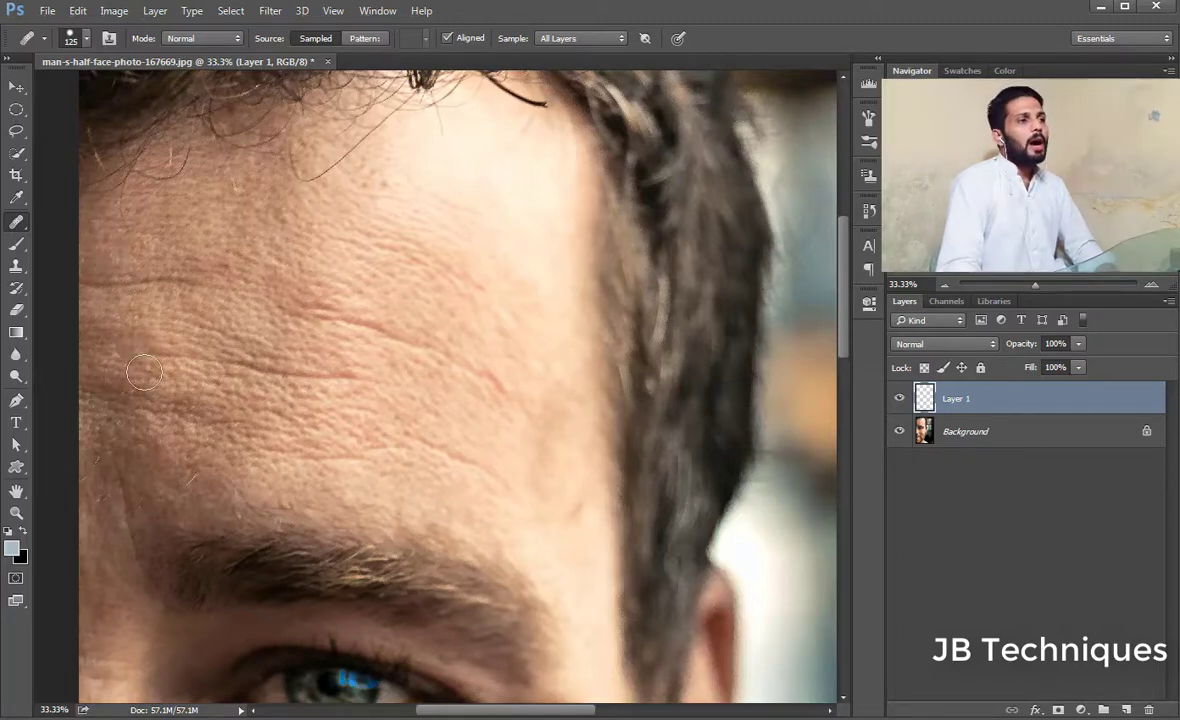
mouse_move(180, 378)
mouse_down()
mouse_move(350, 383)
mouse_move(512, 472)
mouse_up()
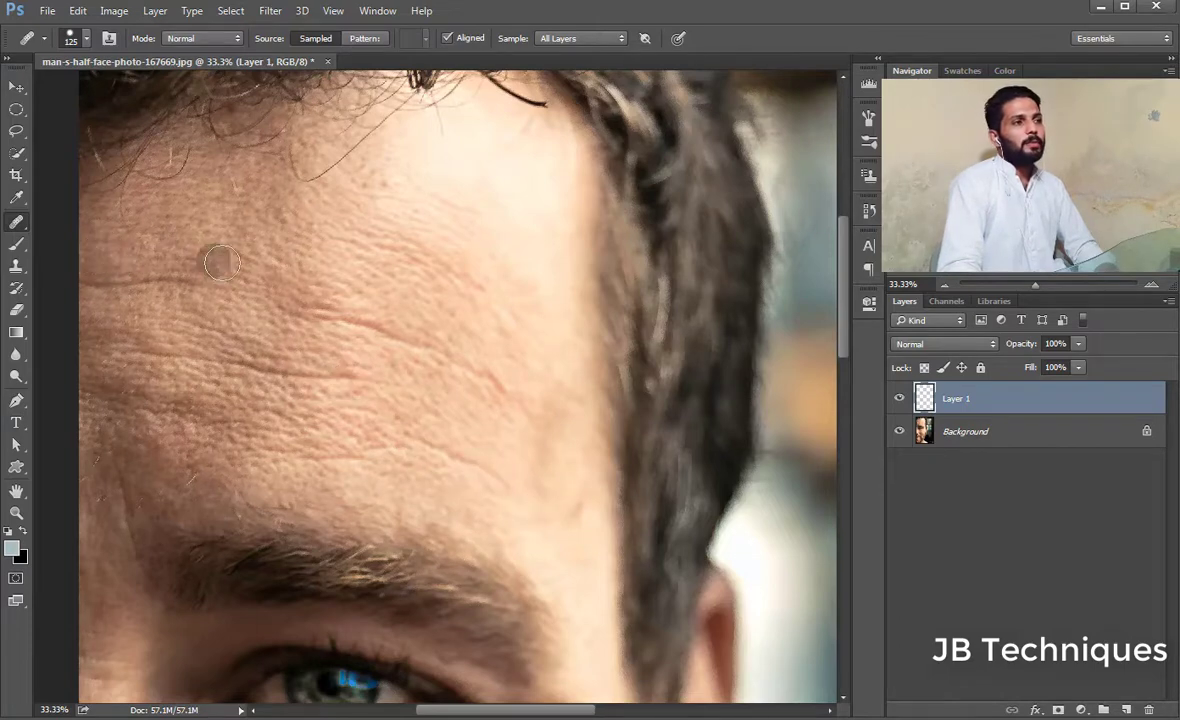
drag(190, 302, 184, 298)
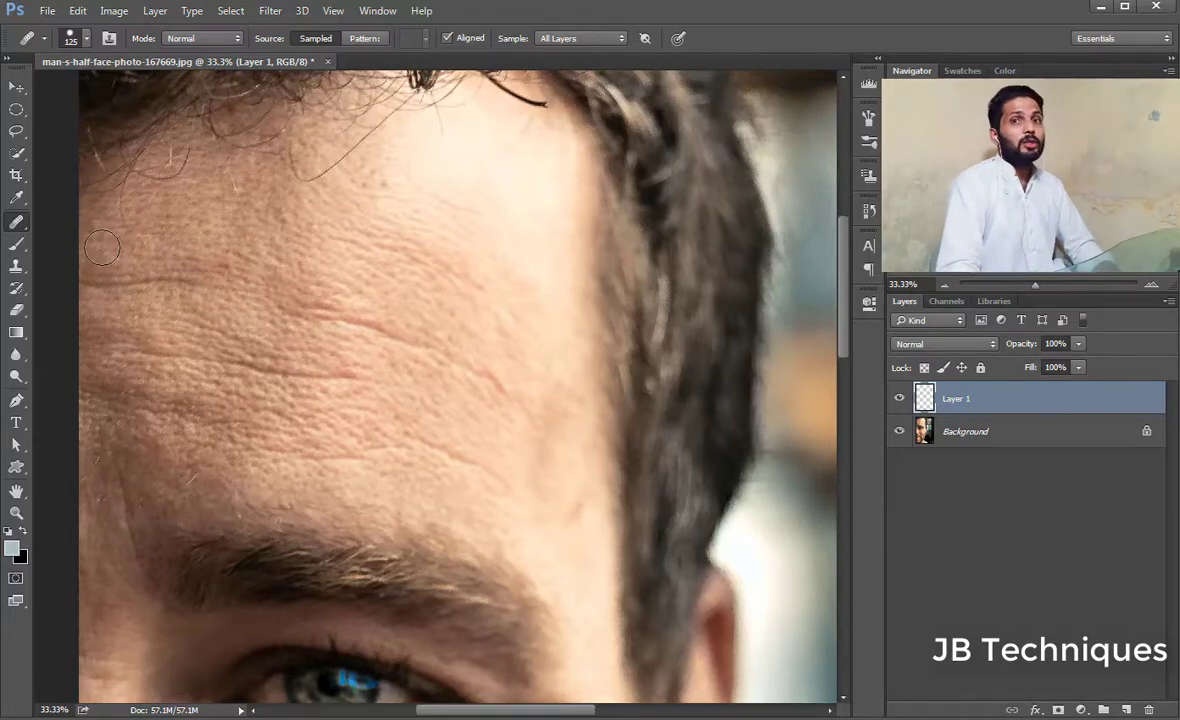
drag(298, 319, 447, 352)
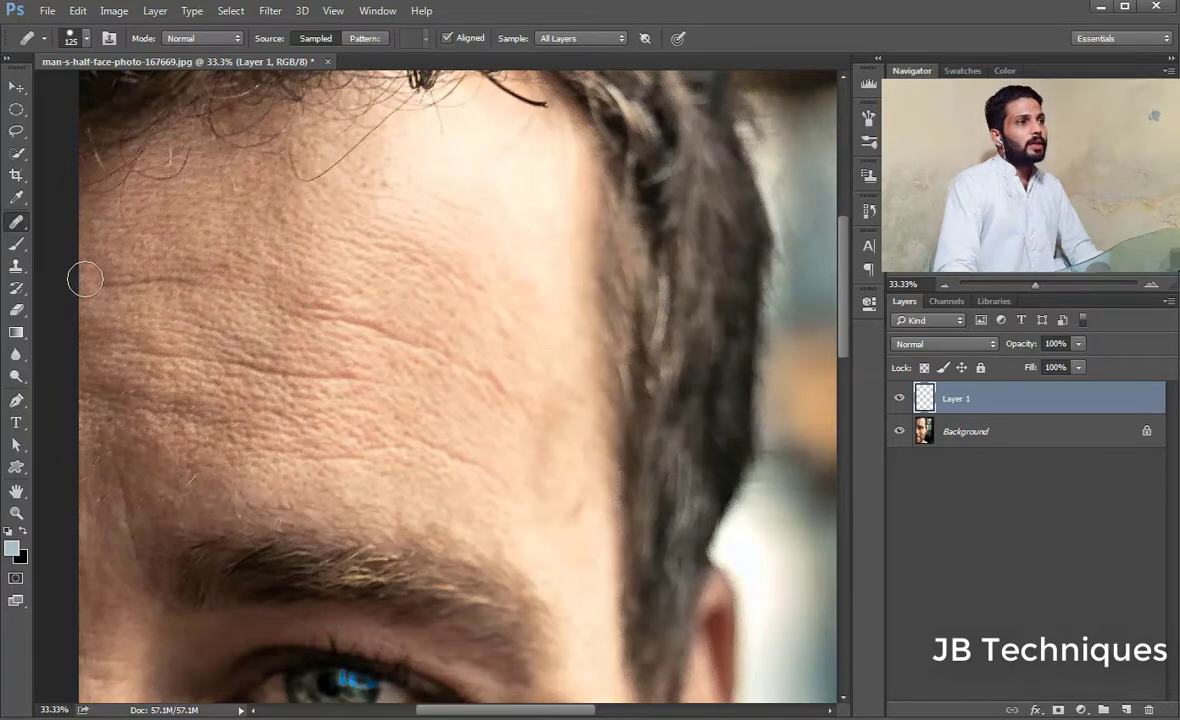
mouse_move(85, 279)
mouse_down()
mouse_move(206, 284)
mouse_move(468, 368)
mouse_move(525, 400)
mouse_up()
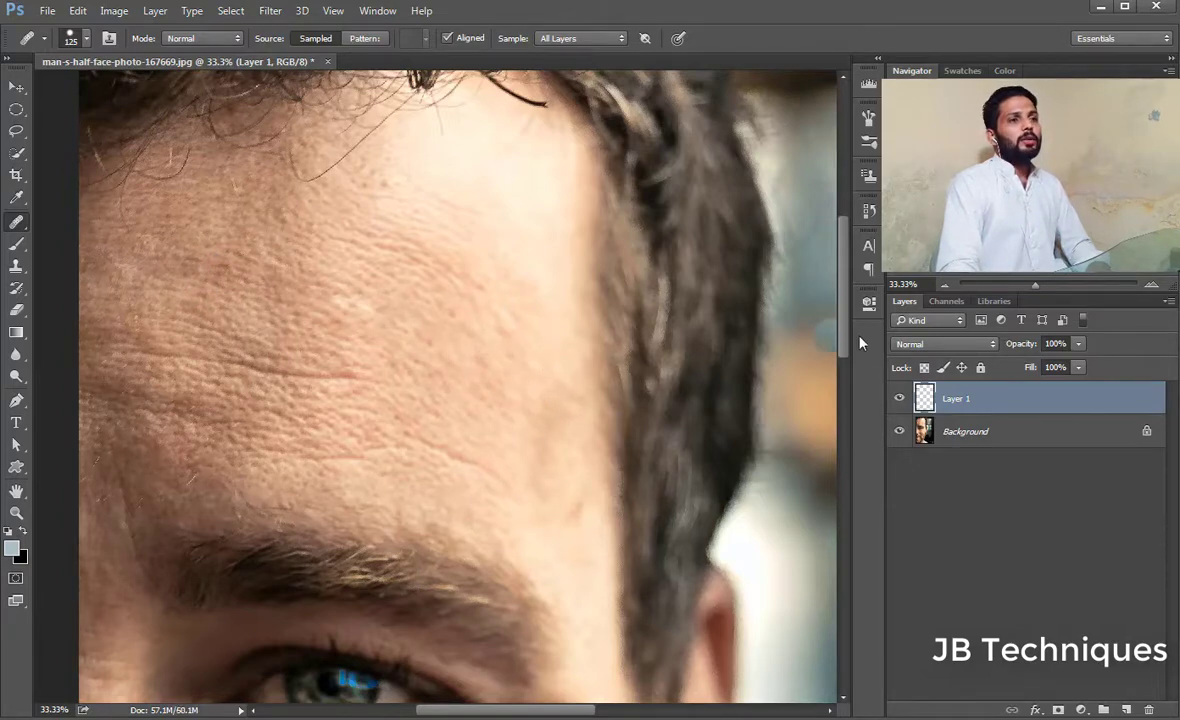
click(898, 398)
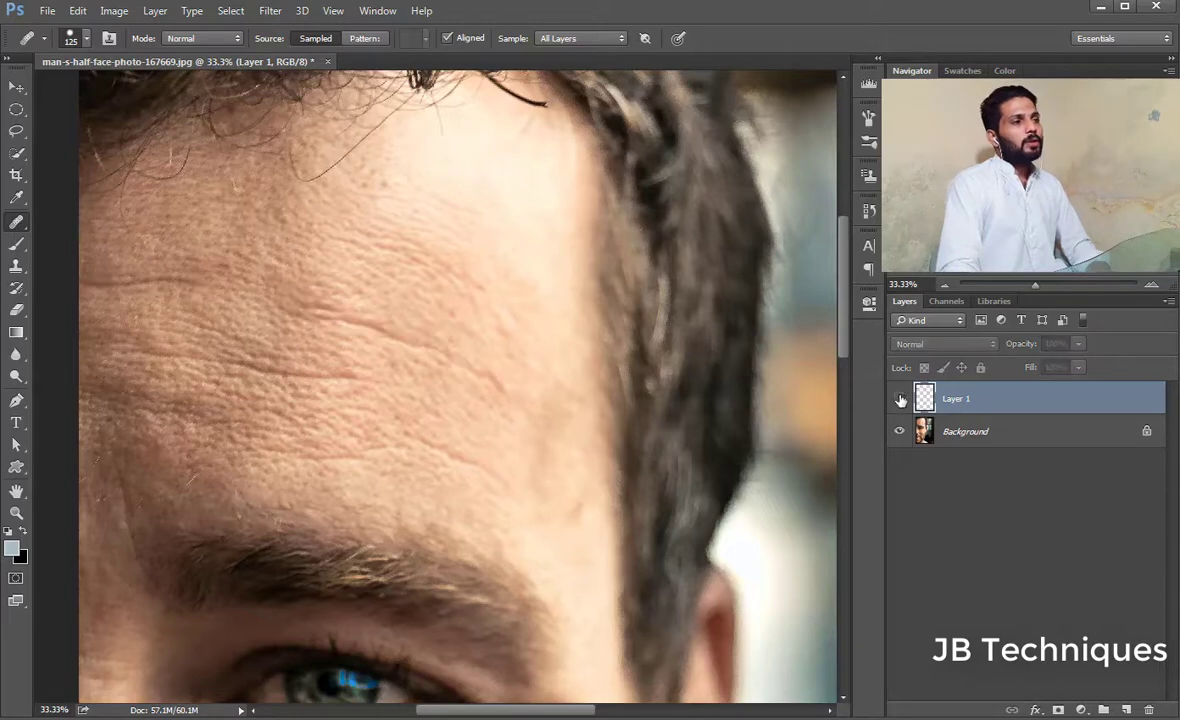
click(899, 399)
key(ctrl+0)
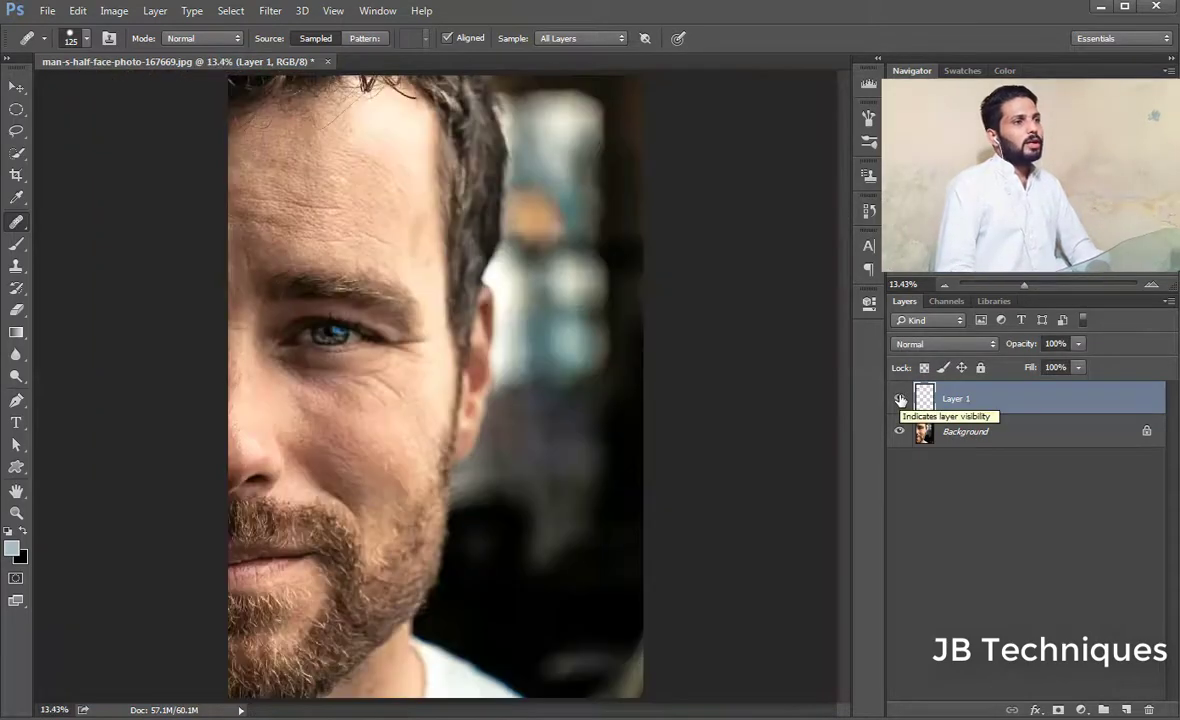
click(899, 399)
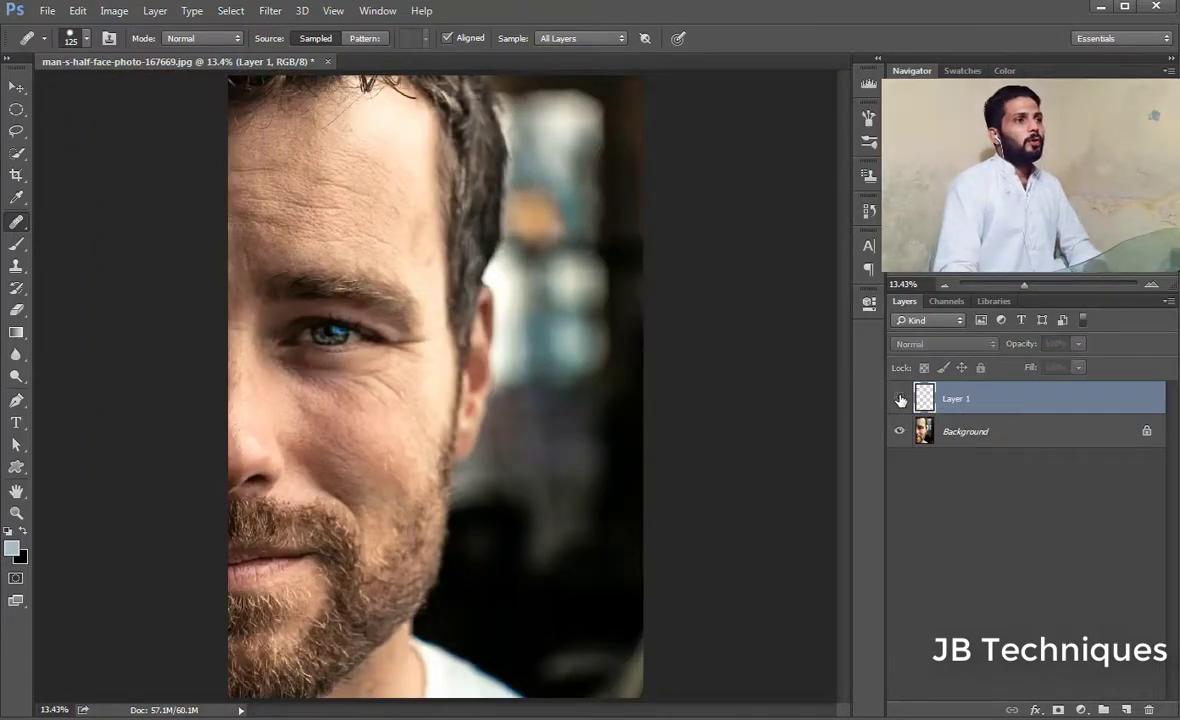
click(899, 399)
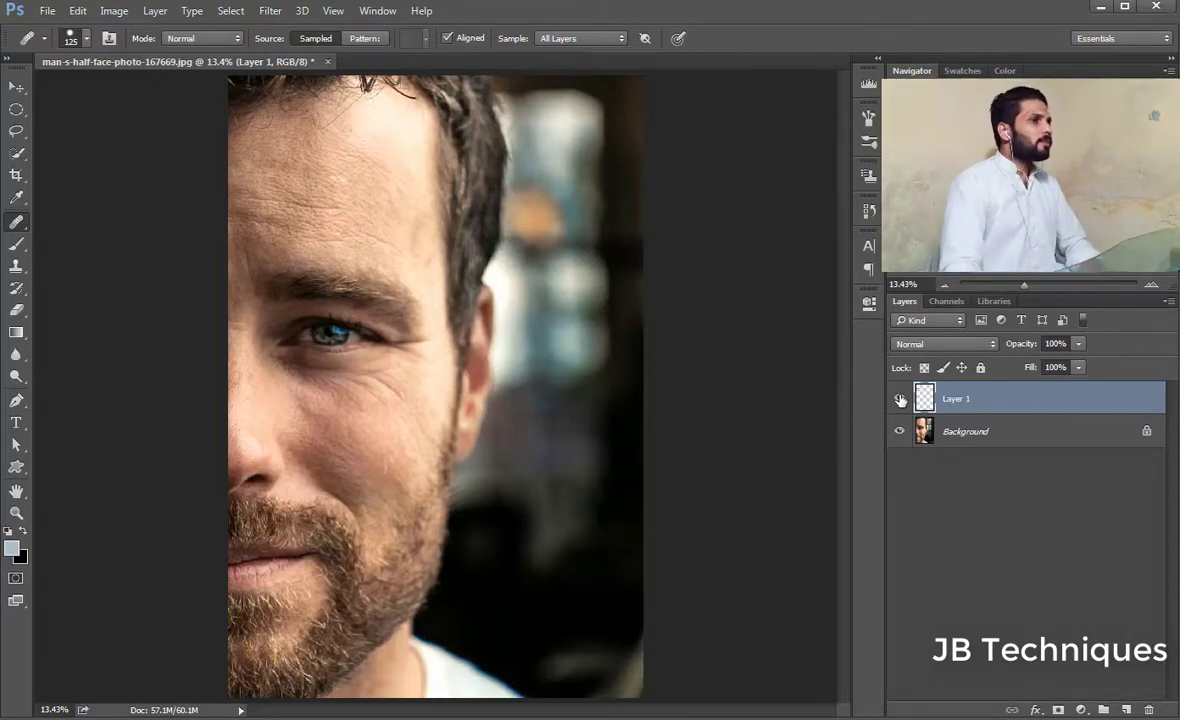
- Reset the Healing Brush, then set its tip to 34 px, 100% hardness, 40% roundness
right_click(27, 42)
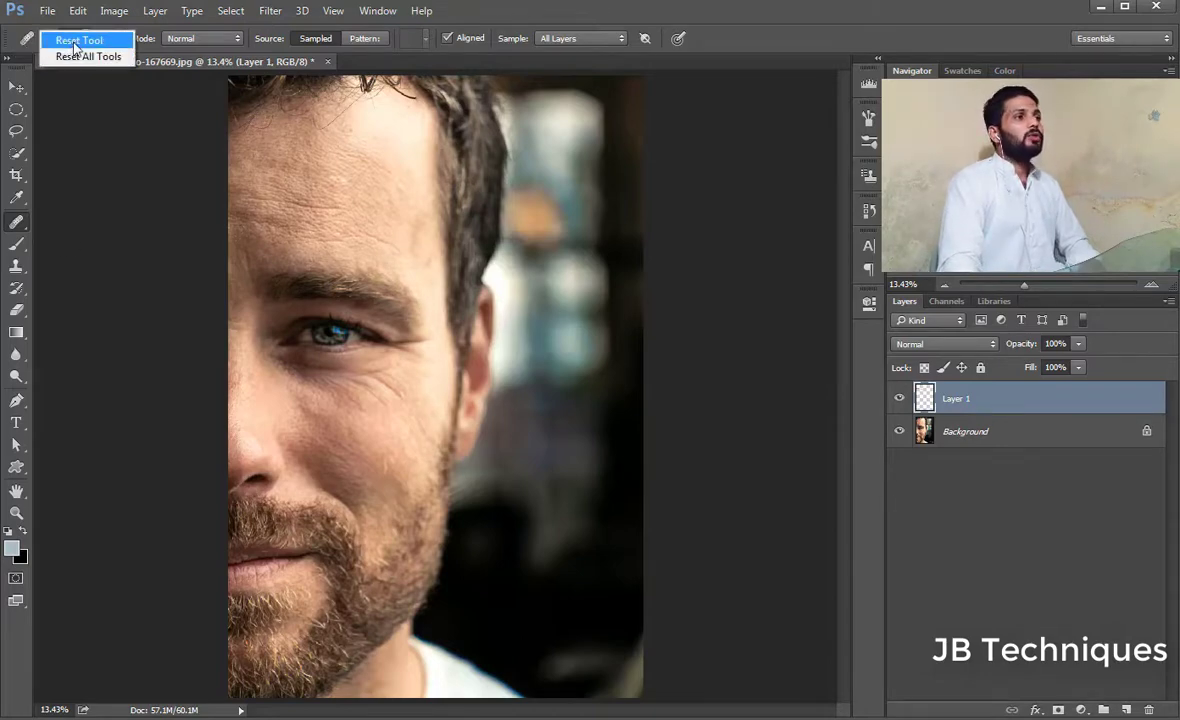
click(78, 41)
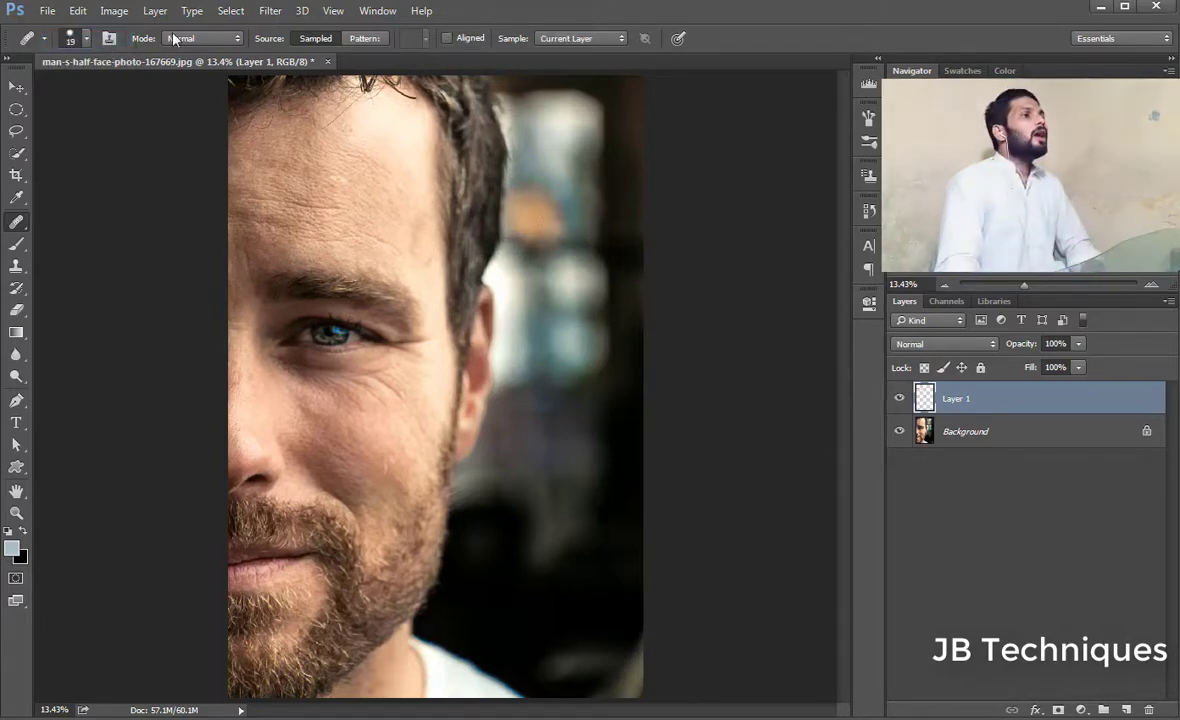
click(86, 40)
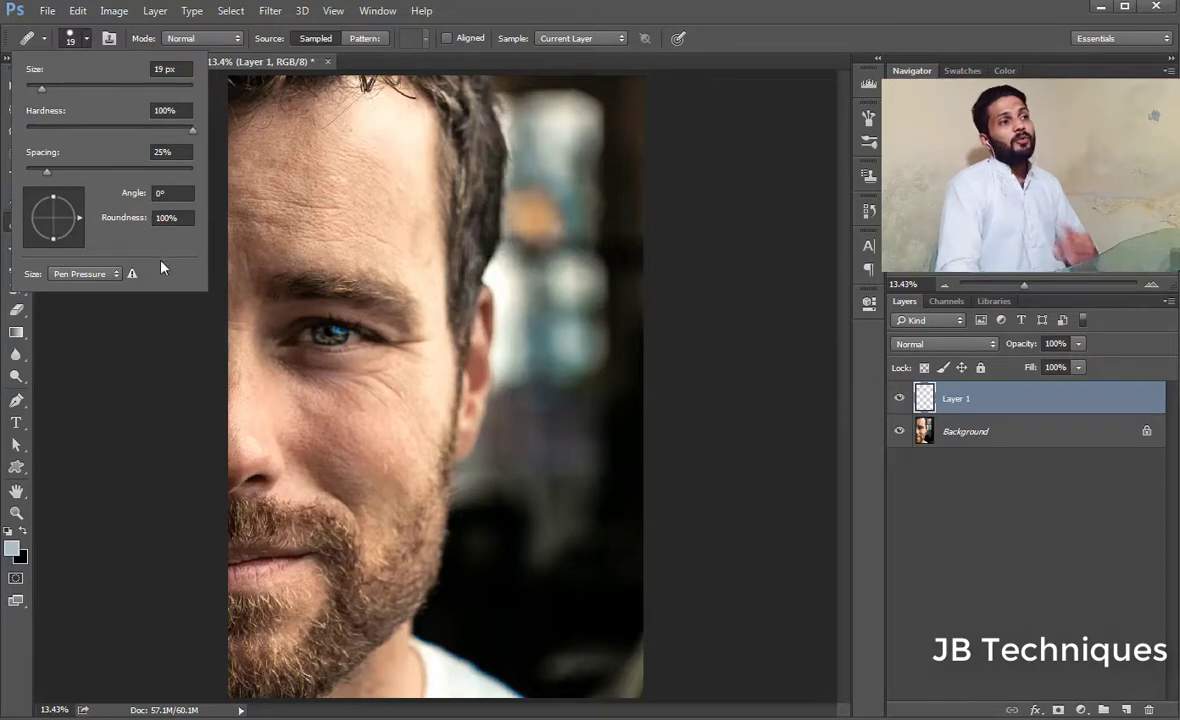
drag(40, 88, 177, 88)
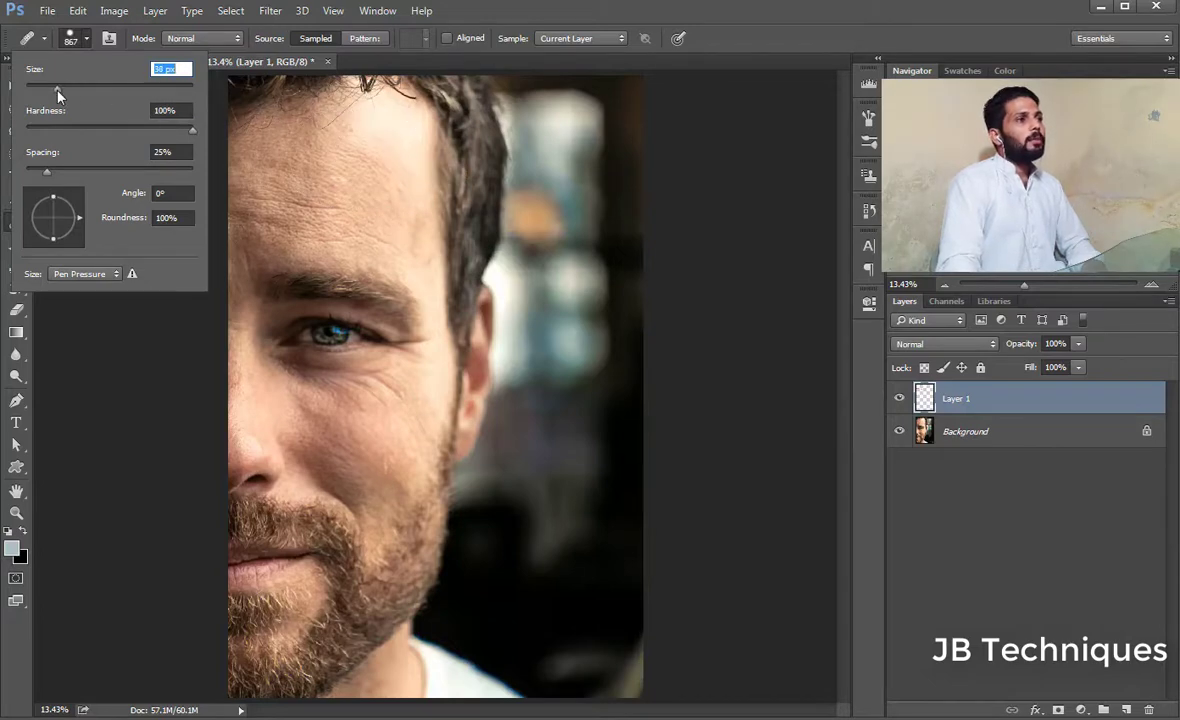
drag(191, 131, 57, 131)
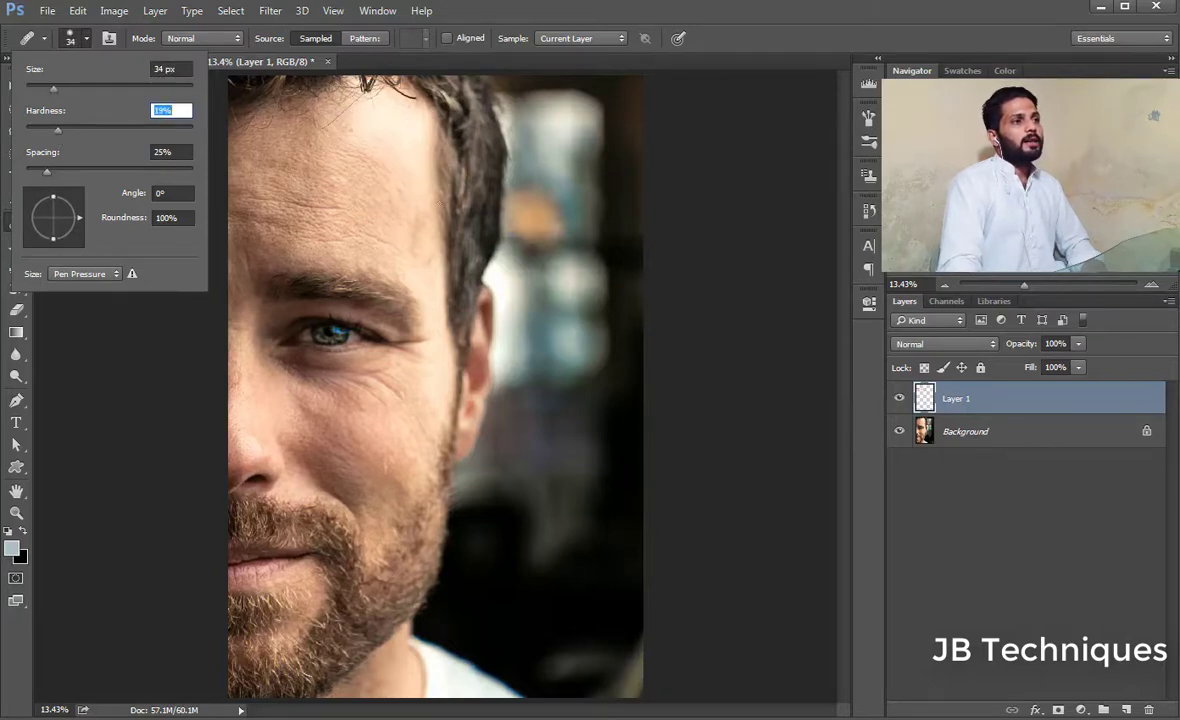
drag(155, 142, 197, 139)
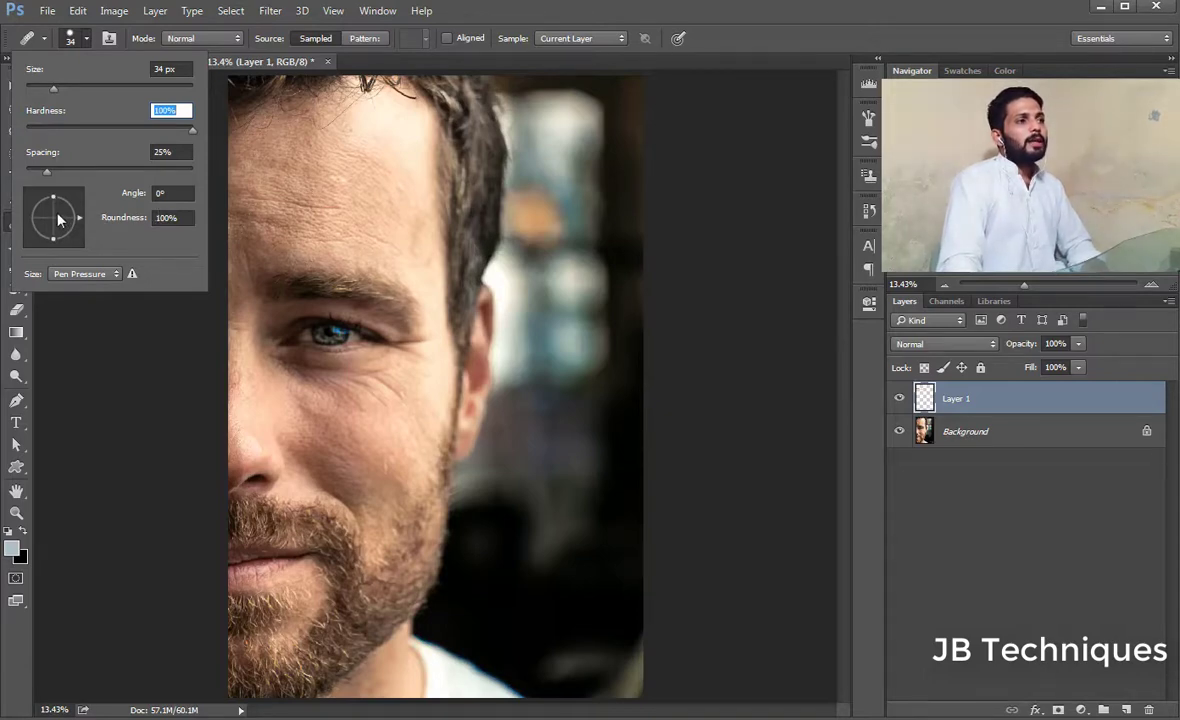
drag(54, 225, 54, 228)
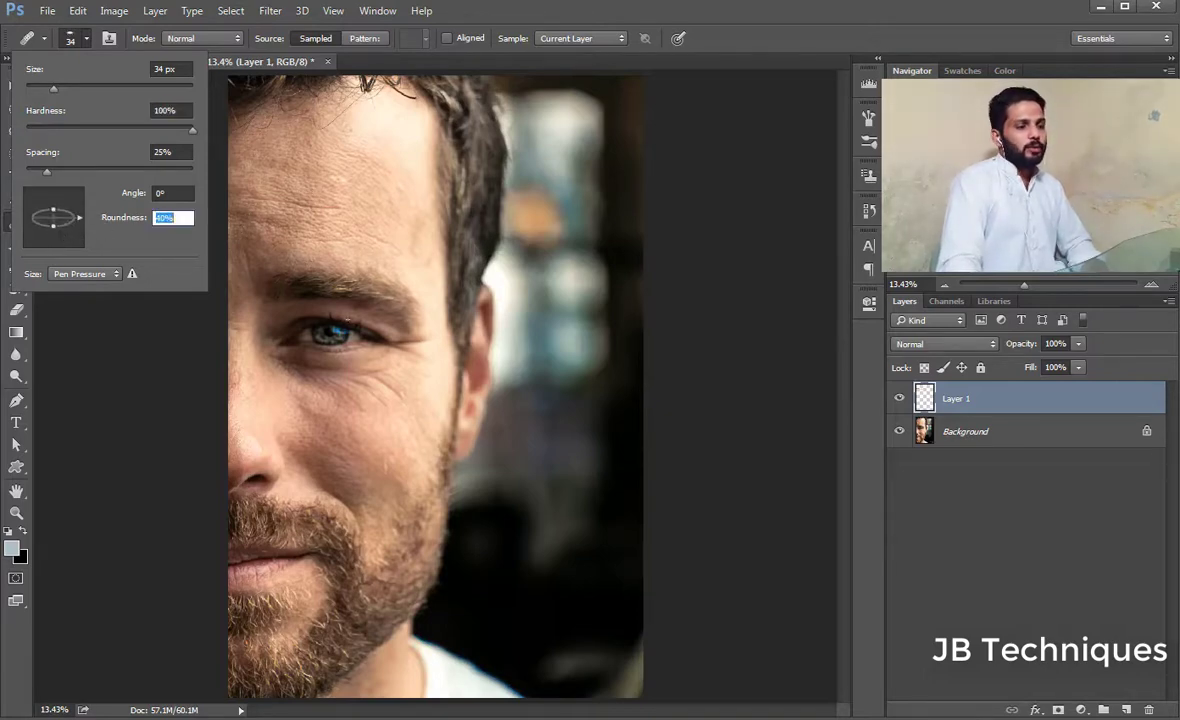
key(Return)
key(ctrl+plus)
key(ctrl+plus)
key(ctrl+plus)
key(ctrl+plus)
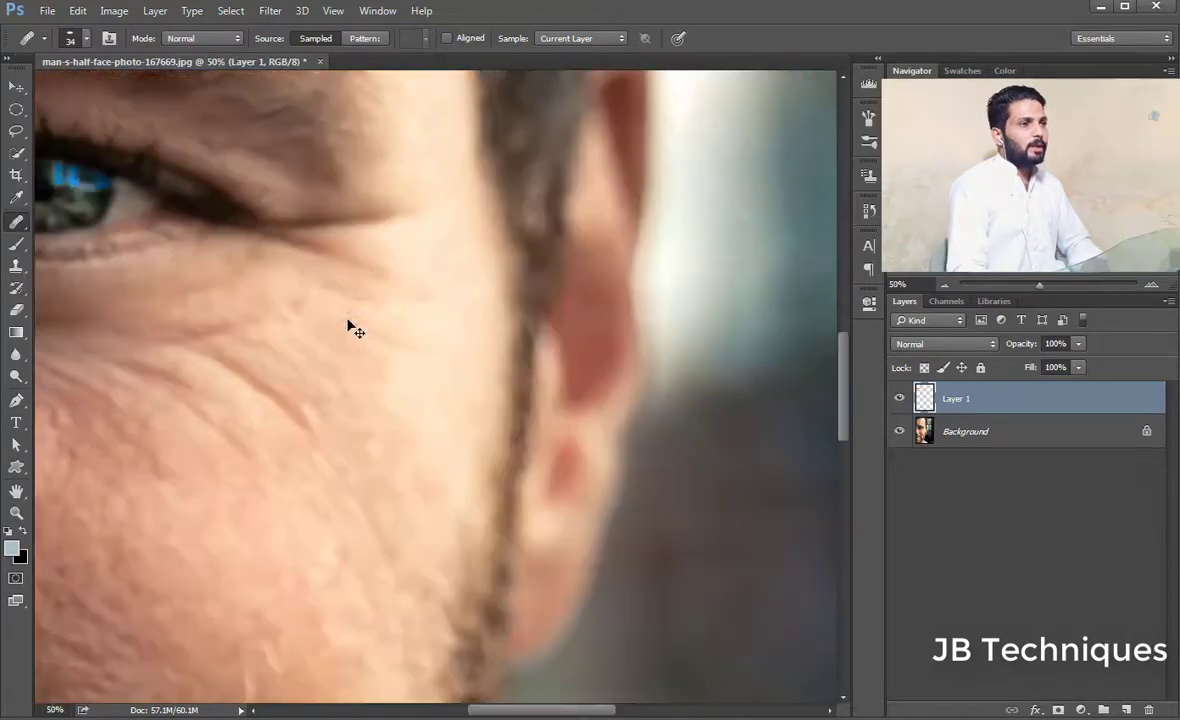
- Pan to the eye, enlarge the brush to 200 px, and zoom to fit the photo
drag(350, 285, 448, 343)
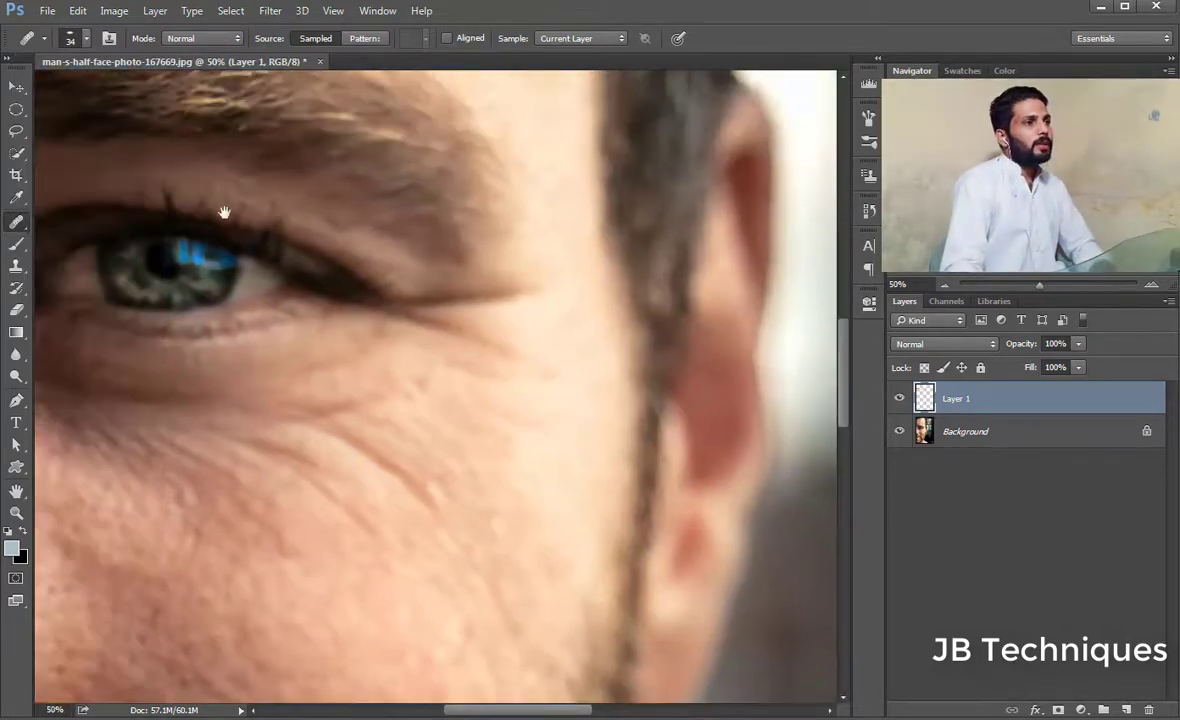
drag(289, 229, 362, 253)
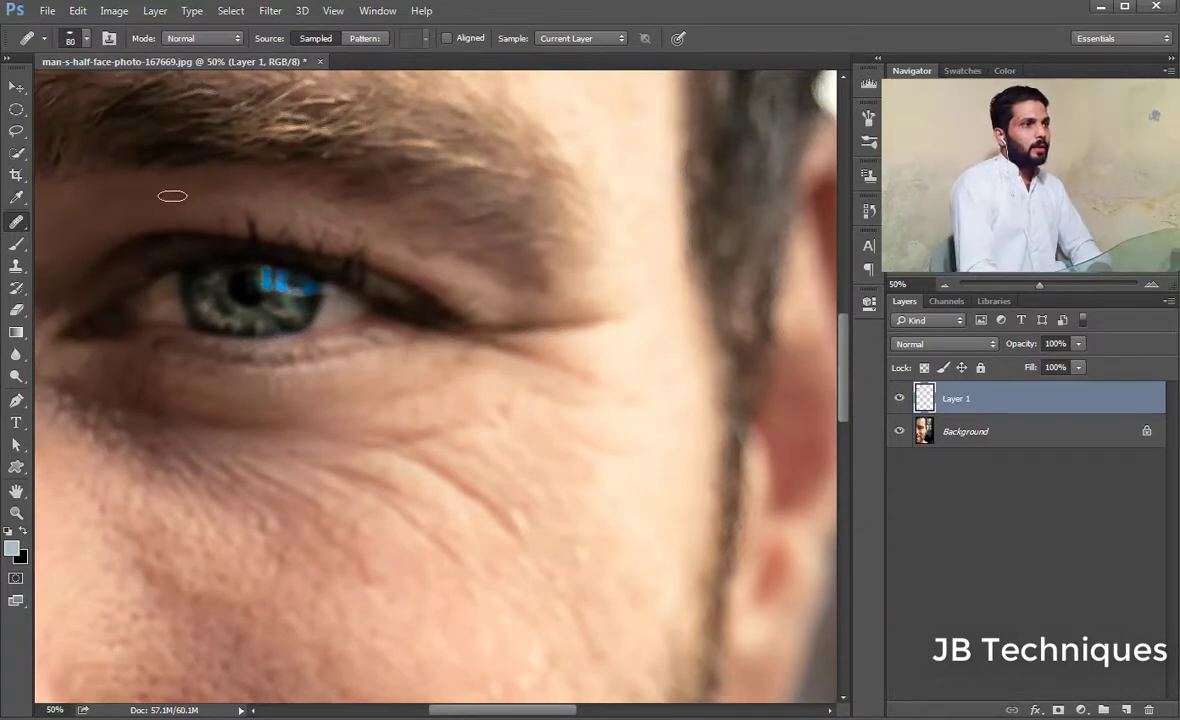
key(bracketright)
key(bracketright)
key(bracketright)
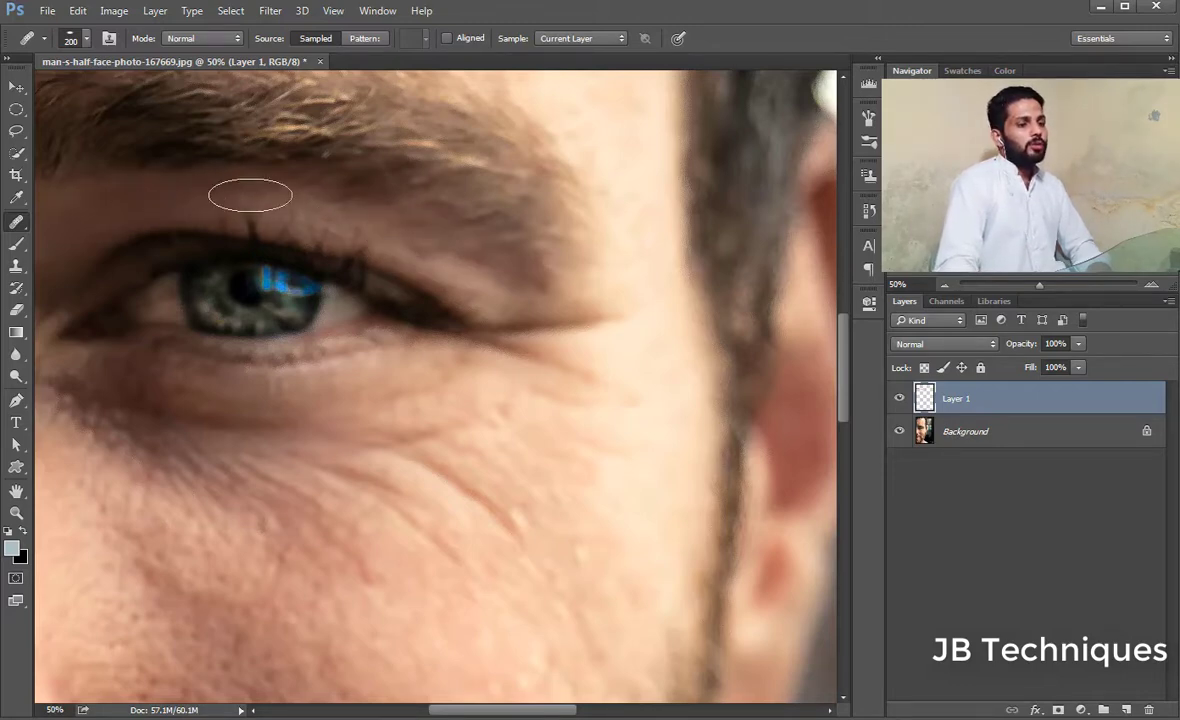
key(ctrl+0)
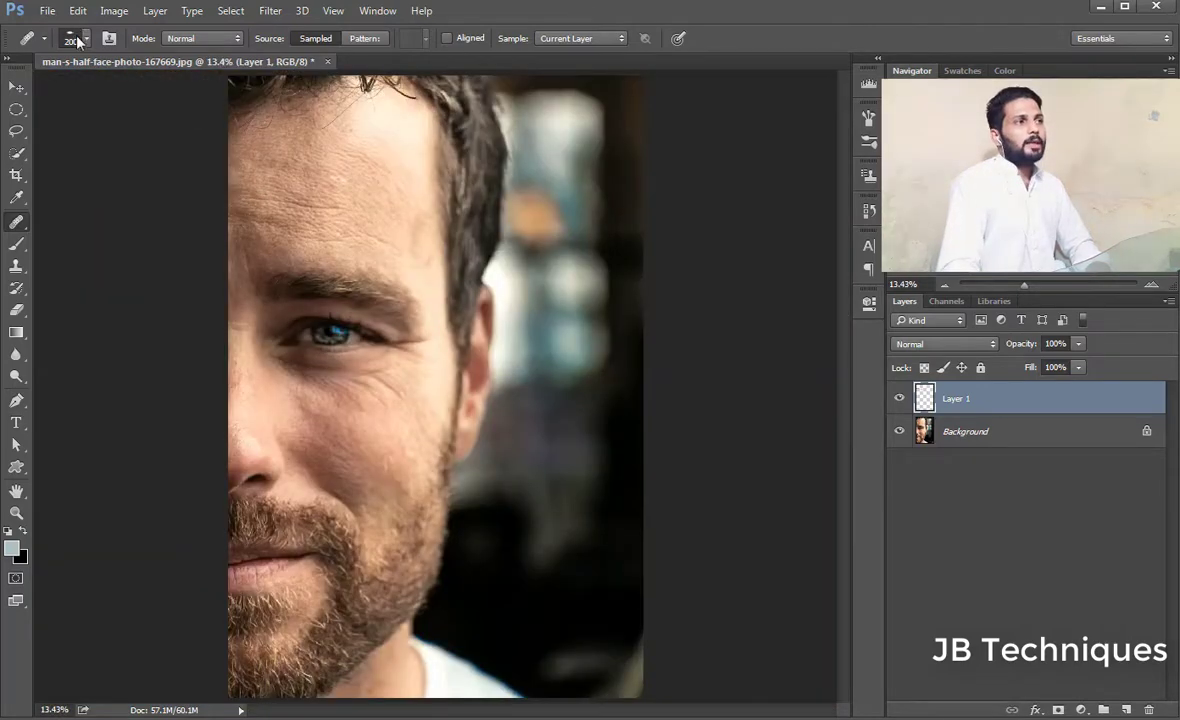
- Tilt the brush tip, restore a fully round 0° tip, and open Clone Source settings
click(72, 38)
drag(58, 227, 57, 245)
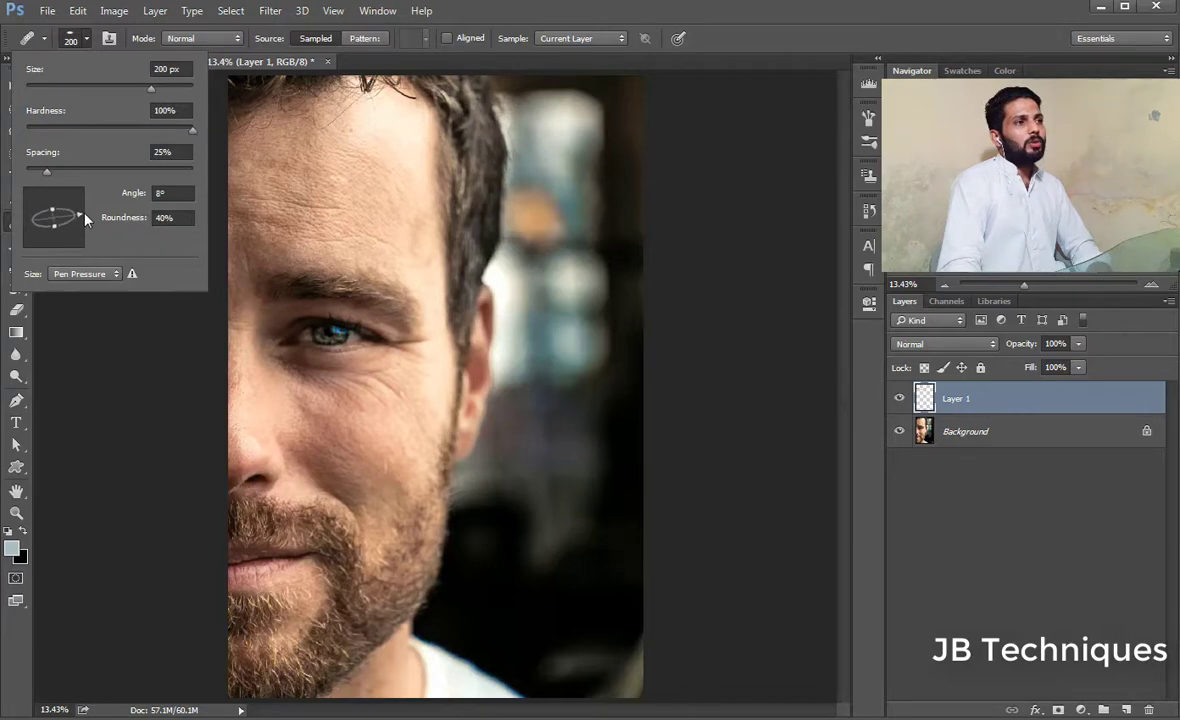
drag(83, 224, 84, 219)
click(172, 192)
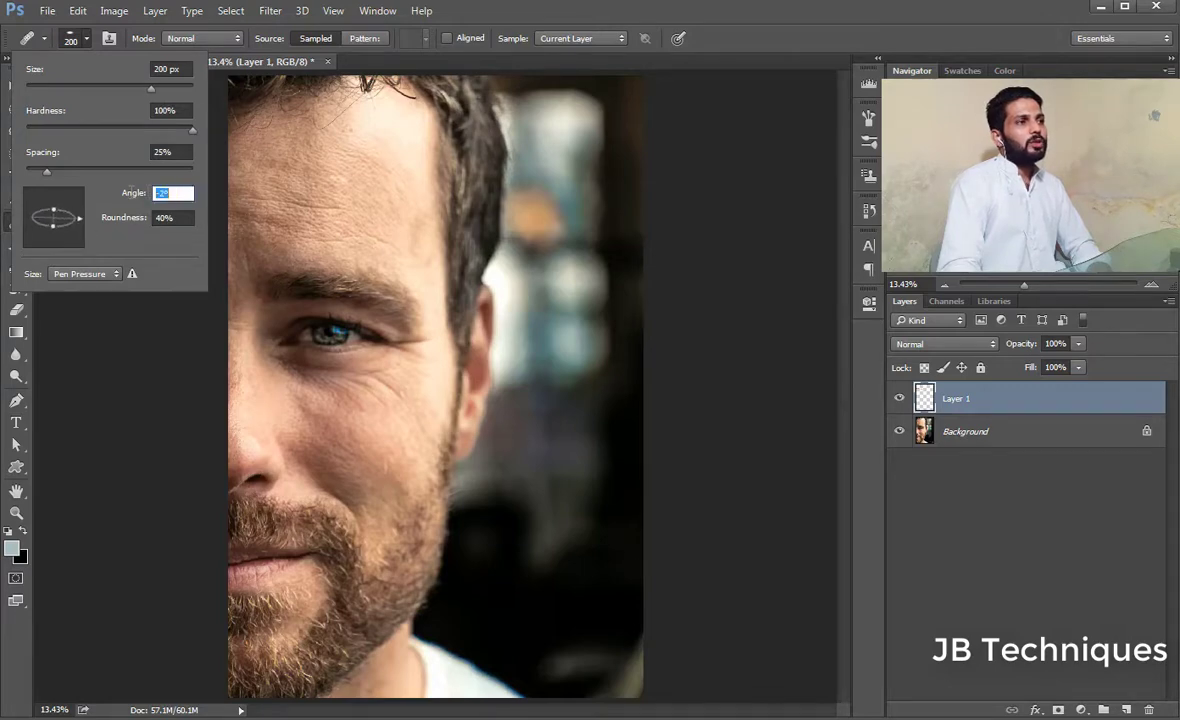
key(Return)
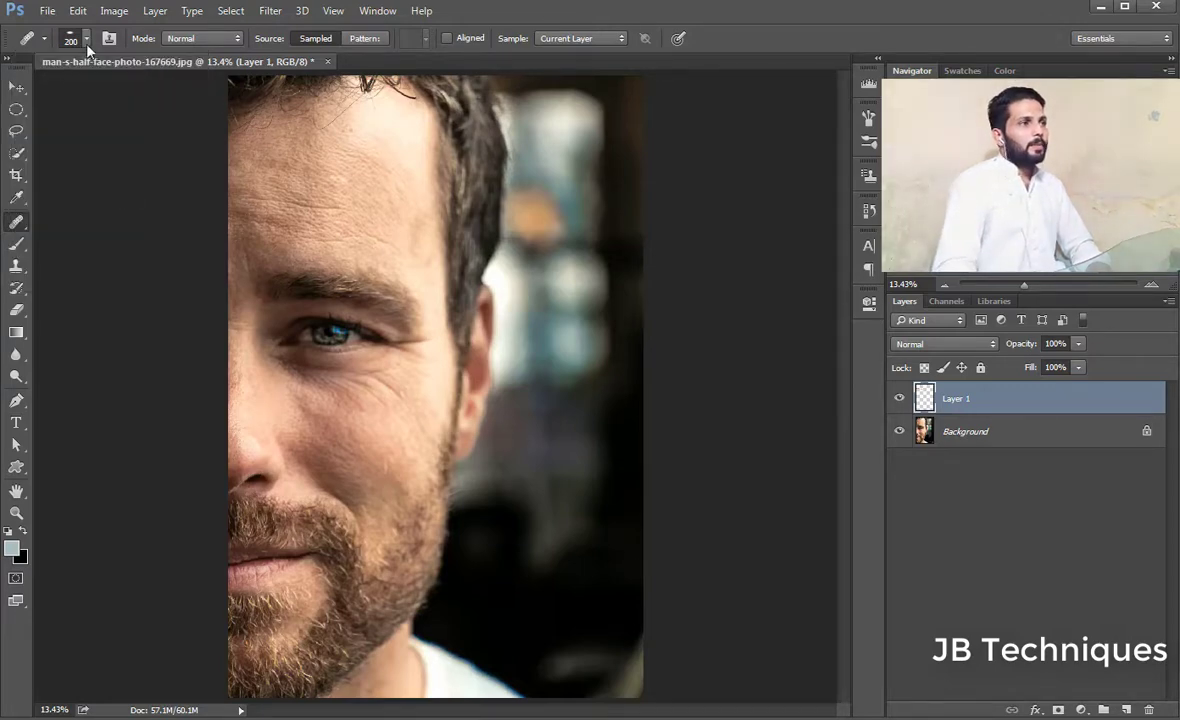
click(86, 38)
drag(48, 206, 53, 229)
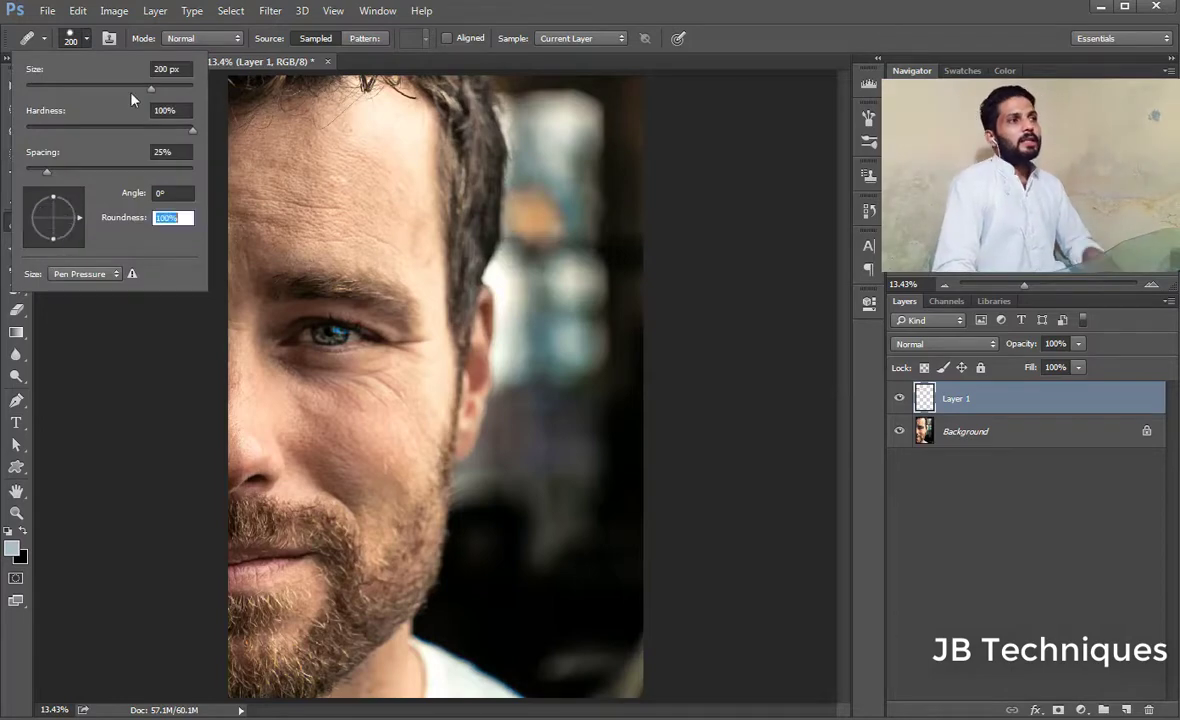
key(Return)
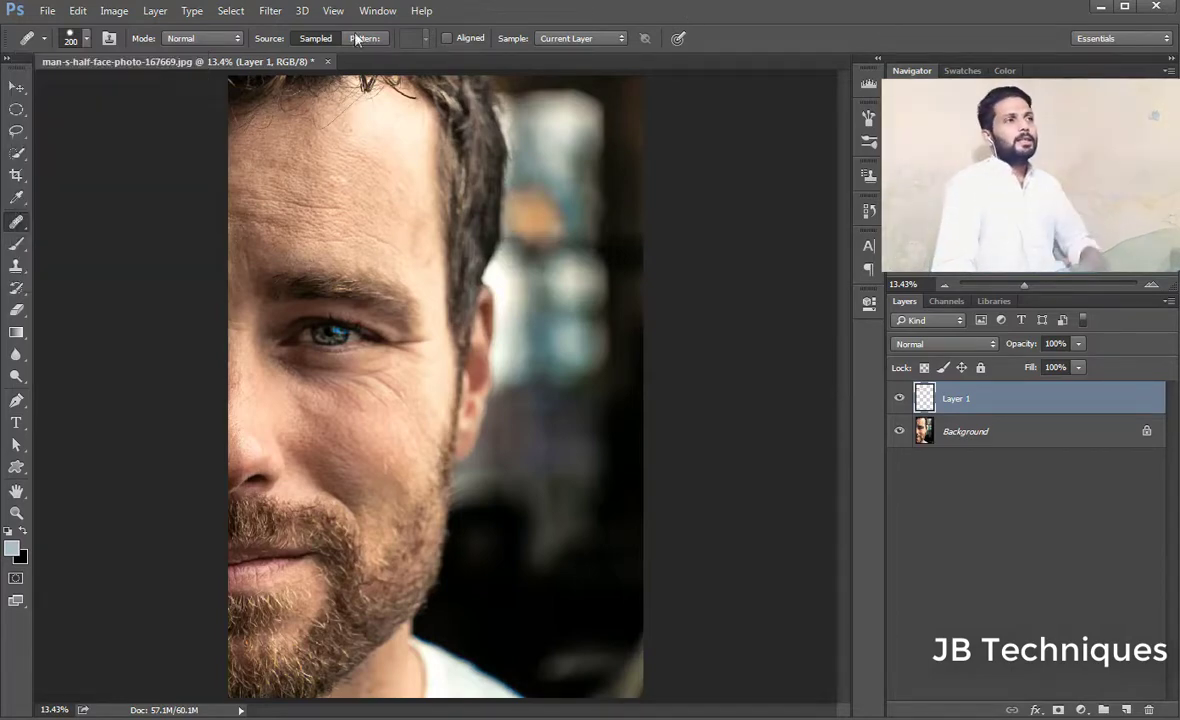
click(108, 38)
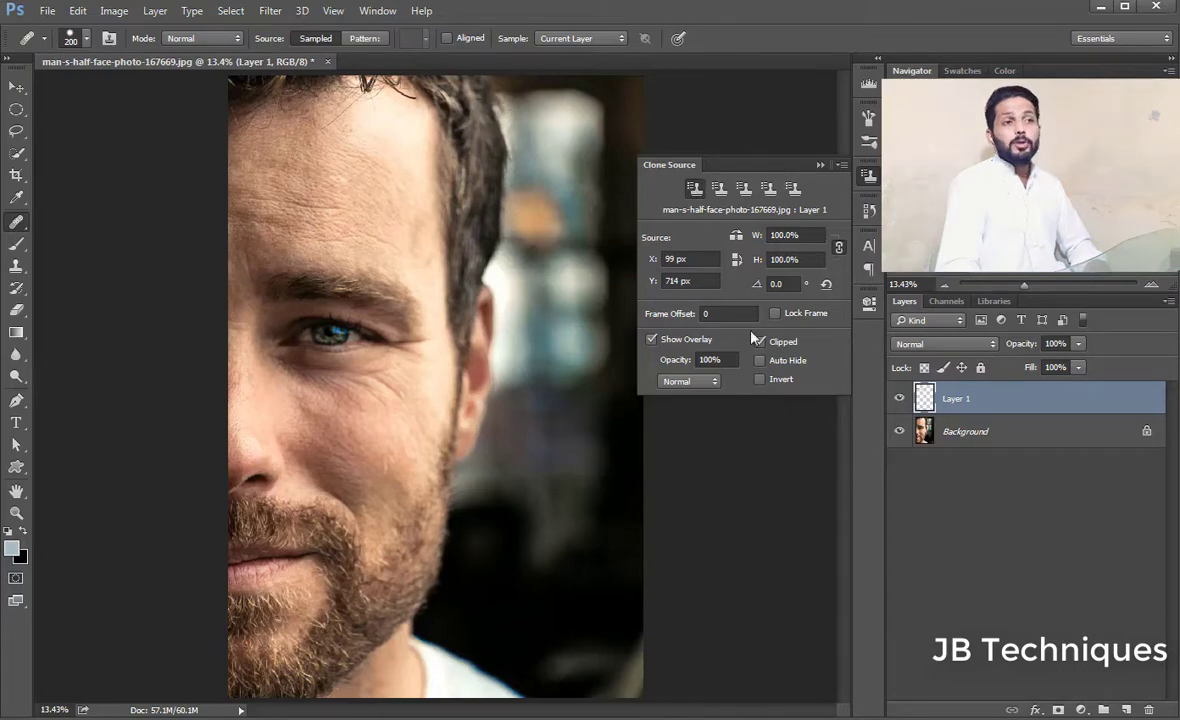
- Turn off the source overlay, zoom to the forehead, and heal the small dark mole
click(686, 341)
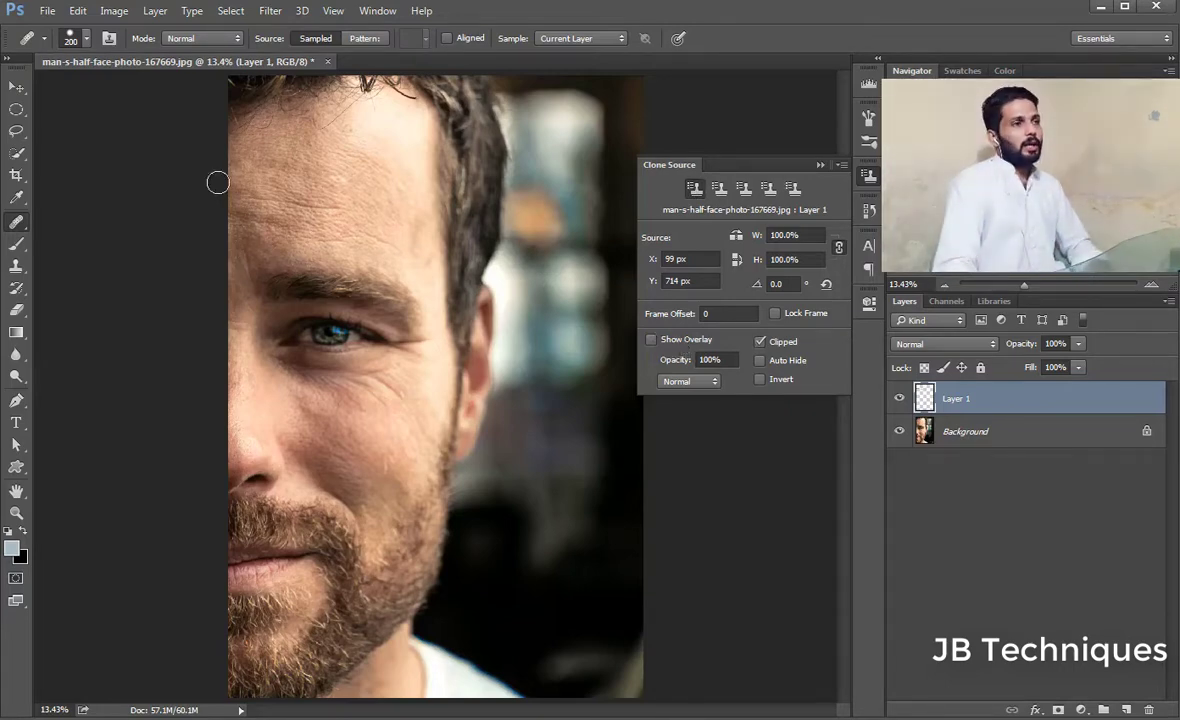
key(ctrl+plus)
key(ctrl+plus)
key(ctrl+plus)
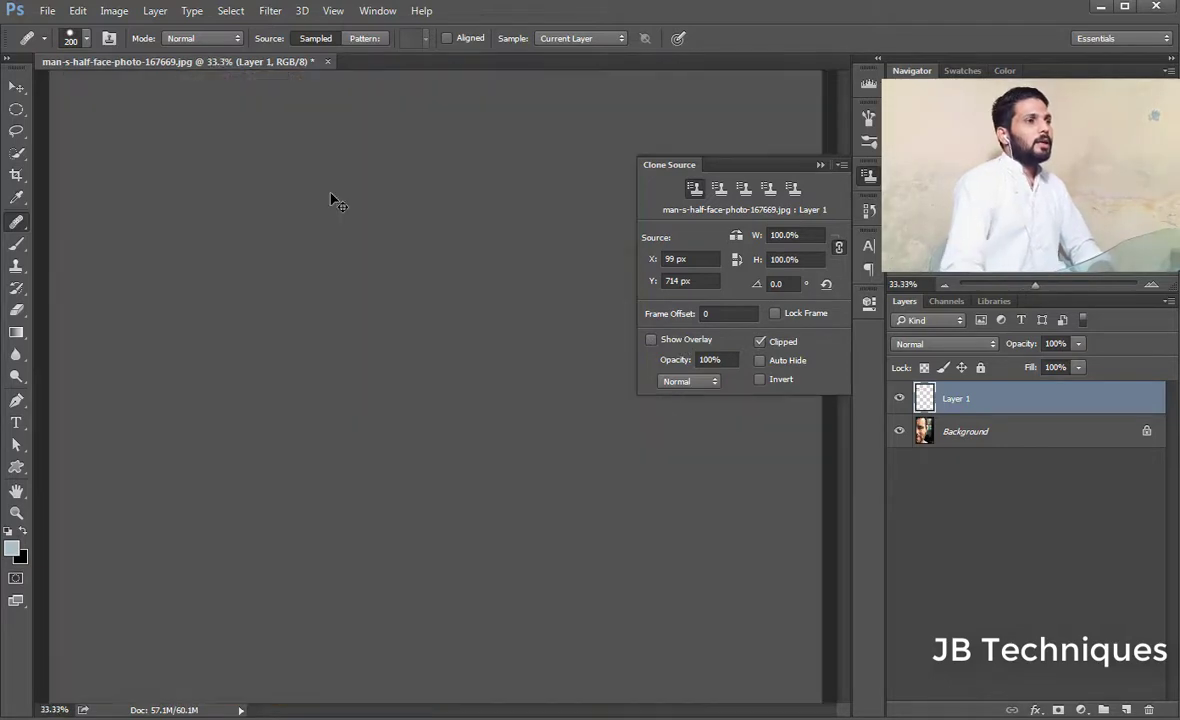
drag(329, 198, 527, 573)
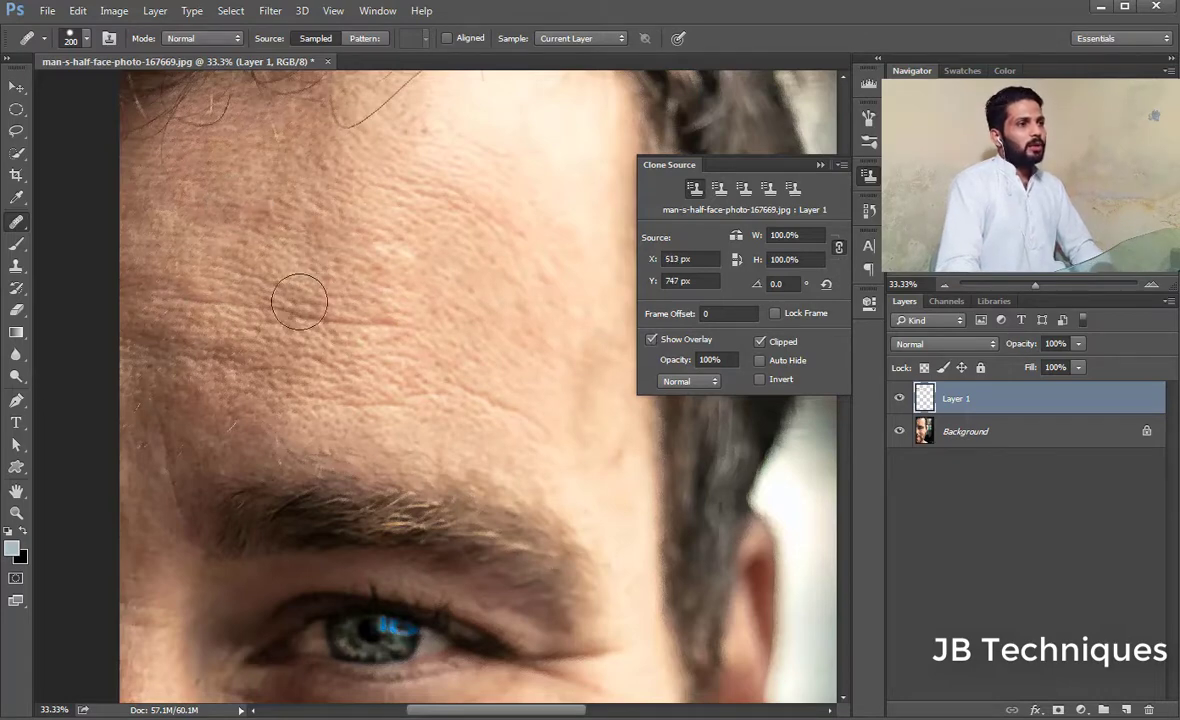
click(357, 338)
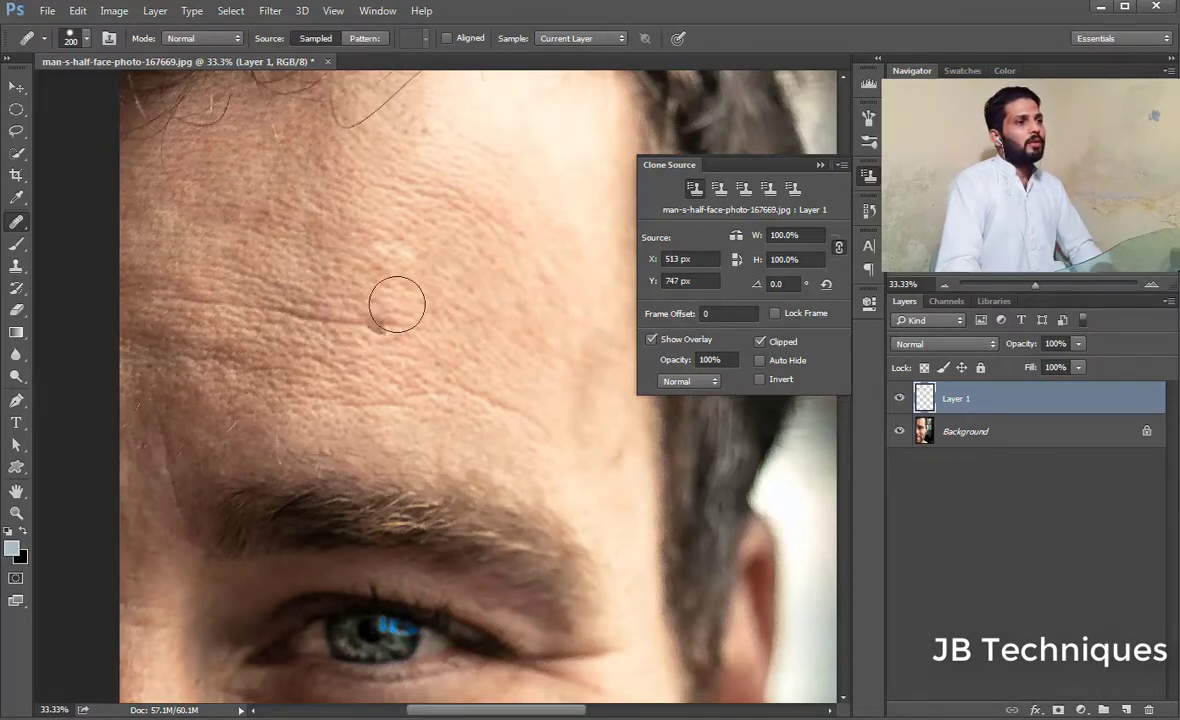
- Reset the Healing Brush, enlarge it to 175 px, and close the Clone Source settings
click(88, 40)
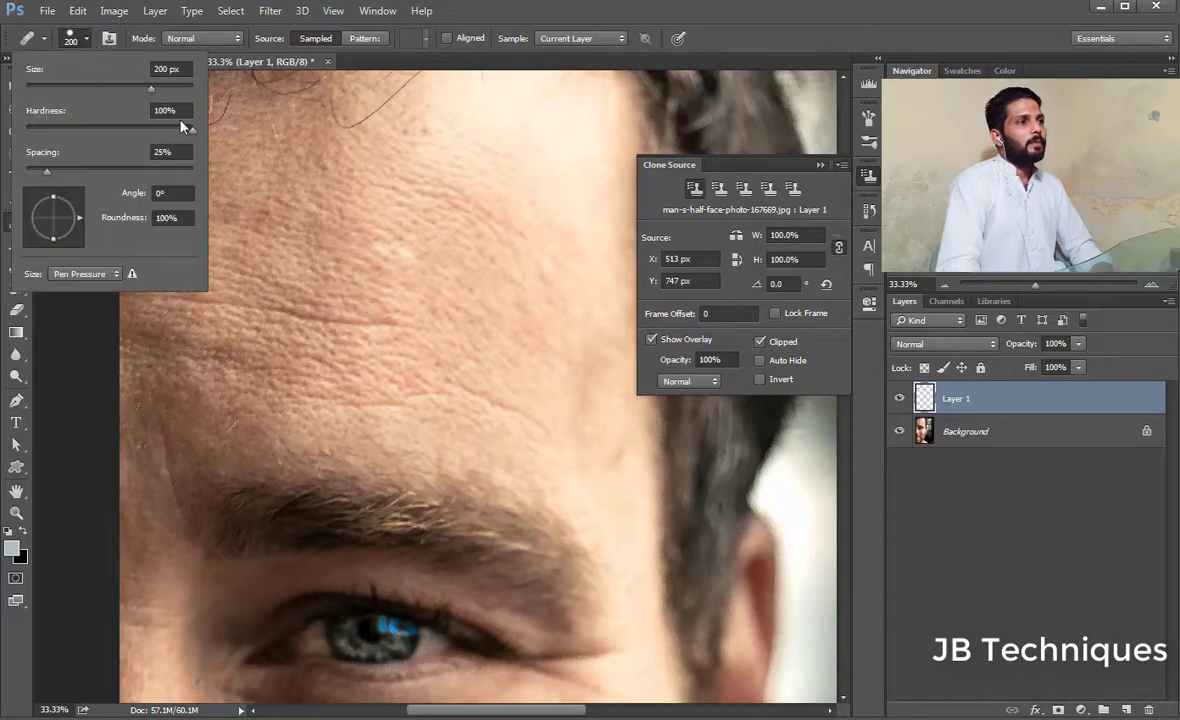
key(Return)
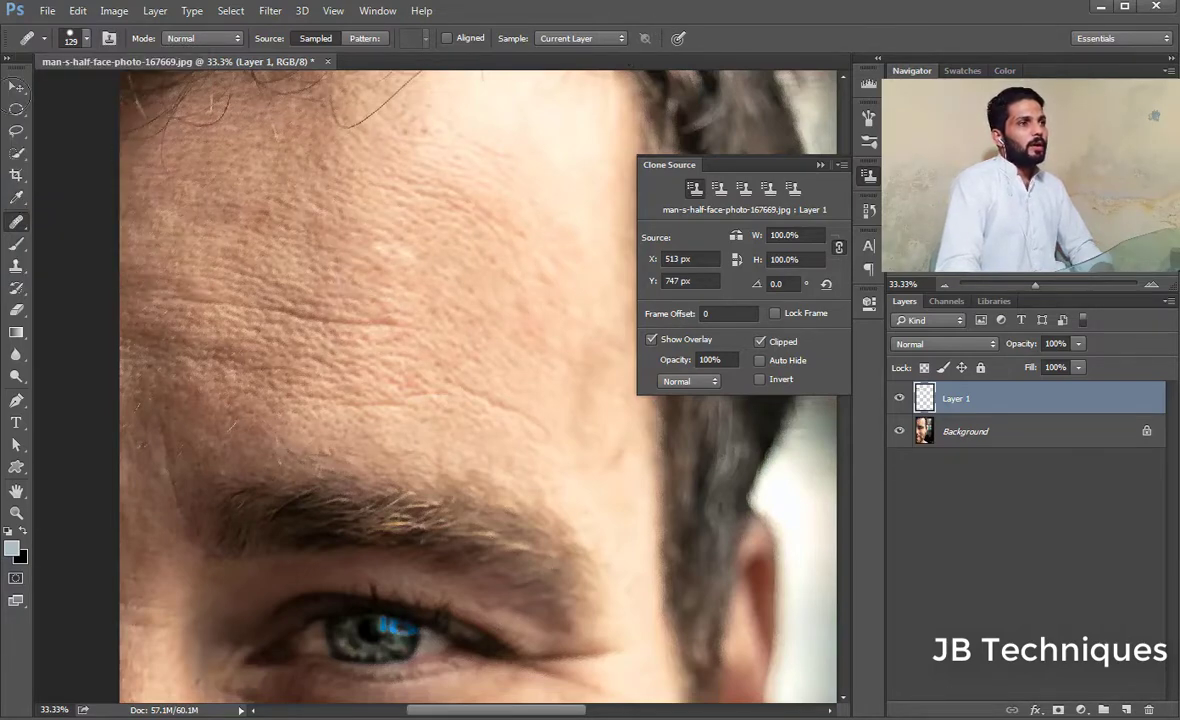
right_click(33, 40)
click(80, 29)
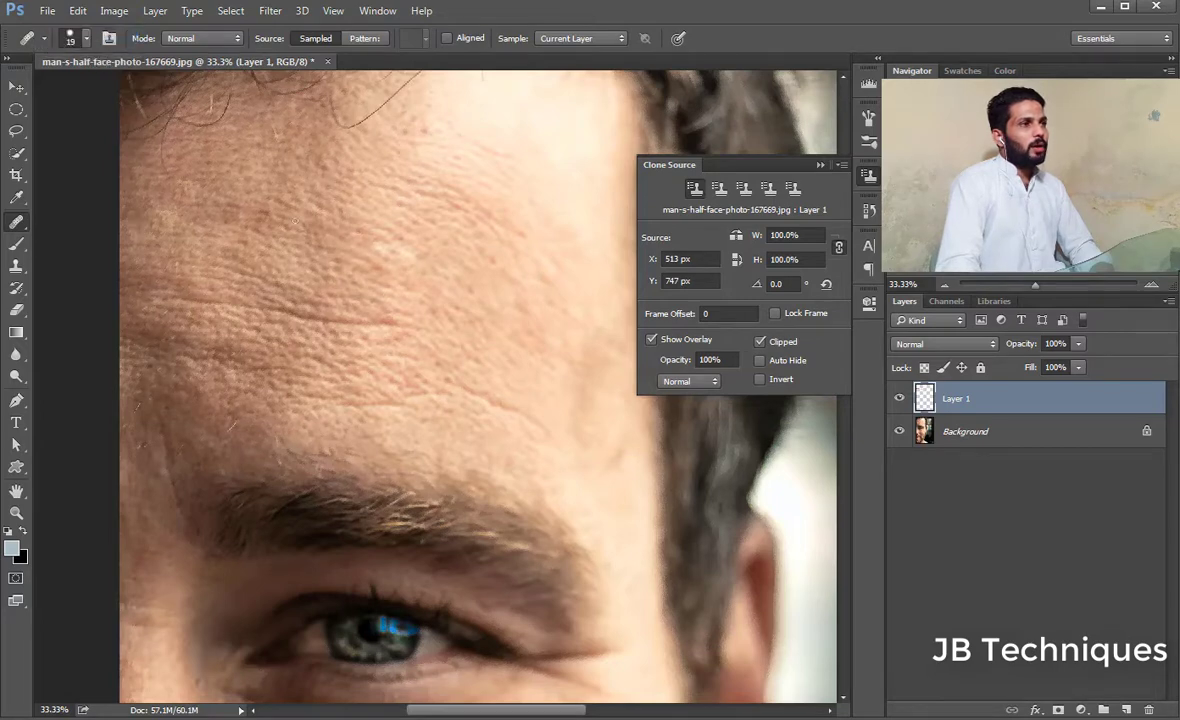
key(bracketright)
key(bracketright)
key(bracketright)
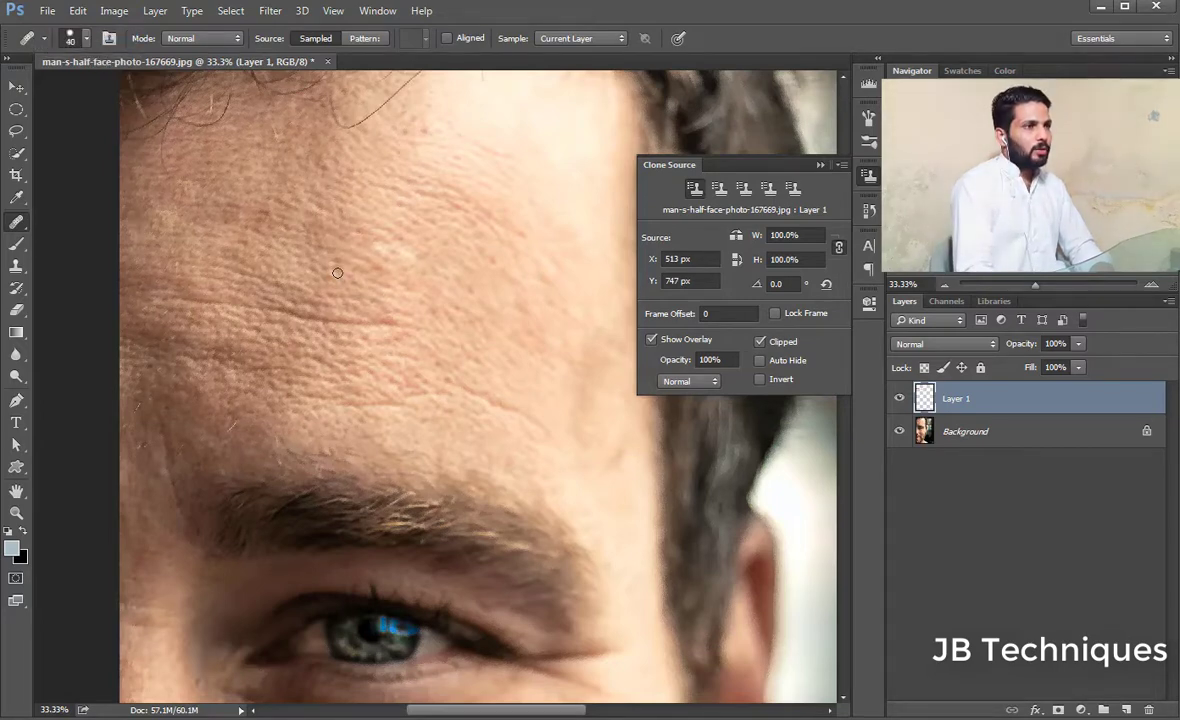
key(bracketright)
key(bracketright)
key(bracketright)
key(bracketright)
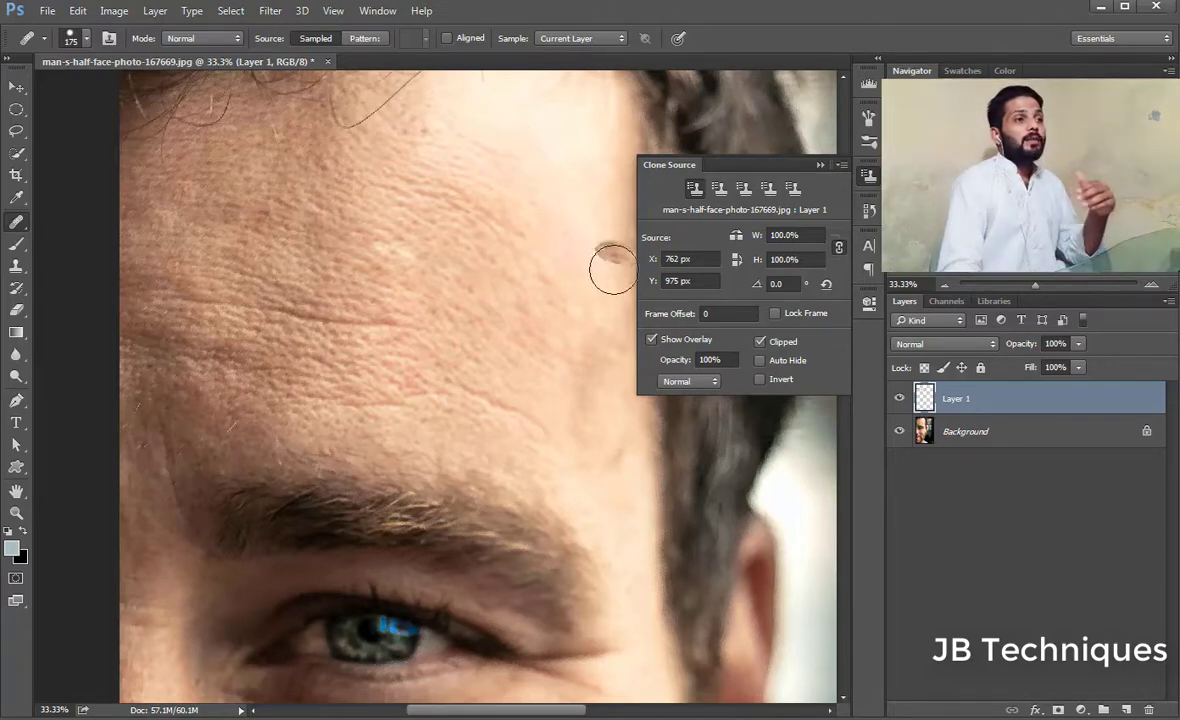
click(651, 341)
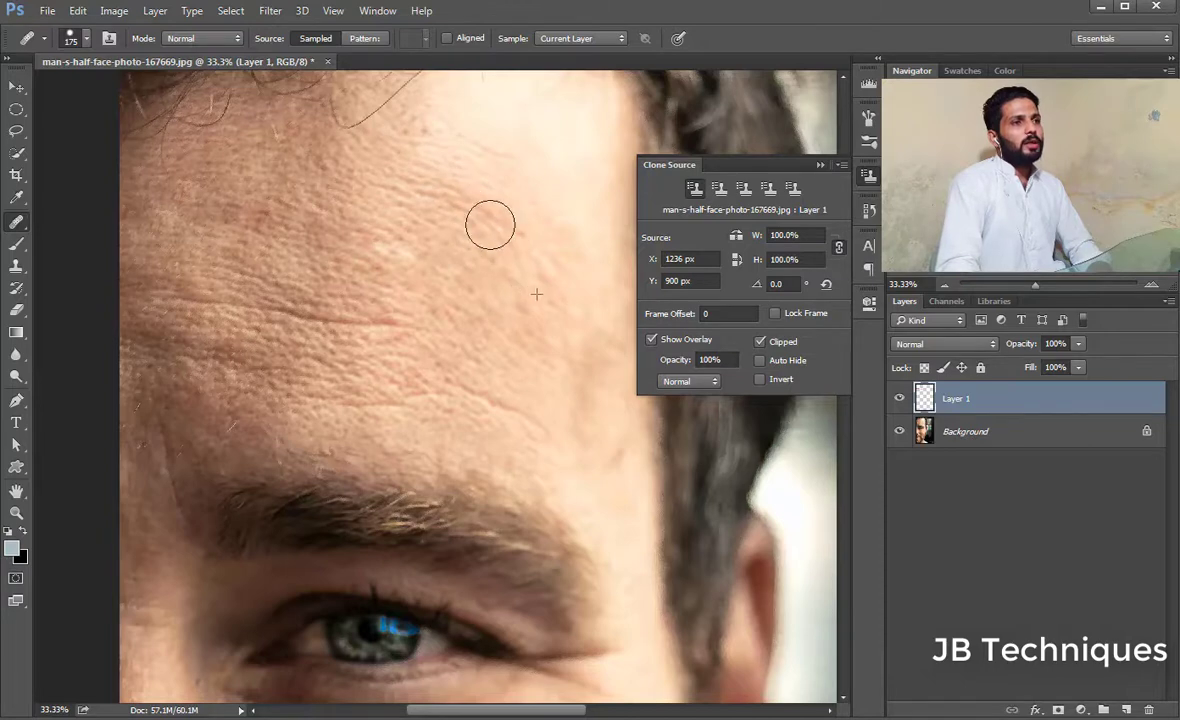
click(820, 166)
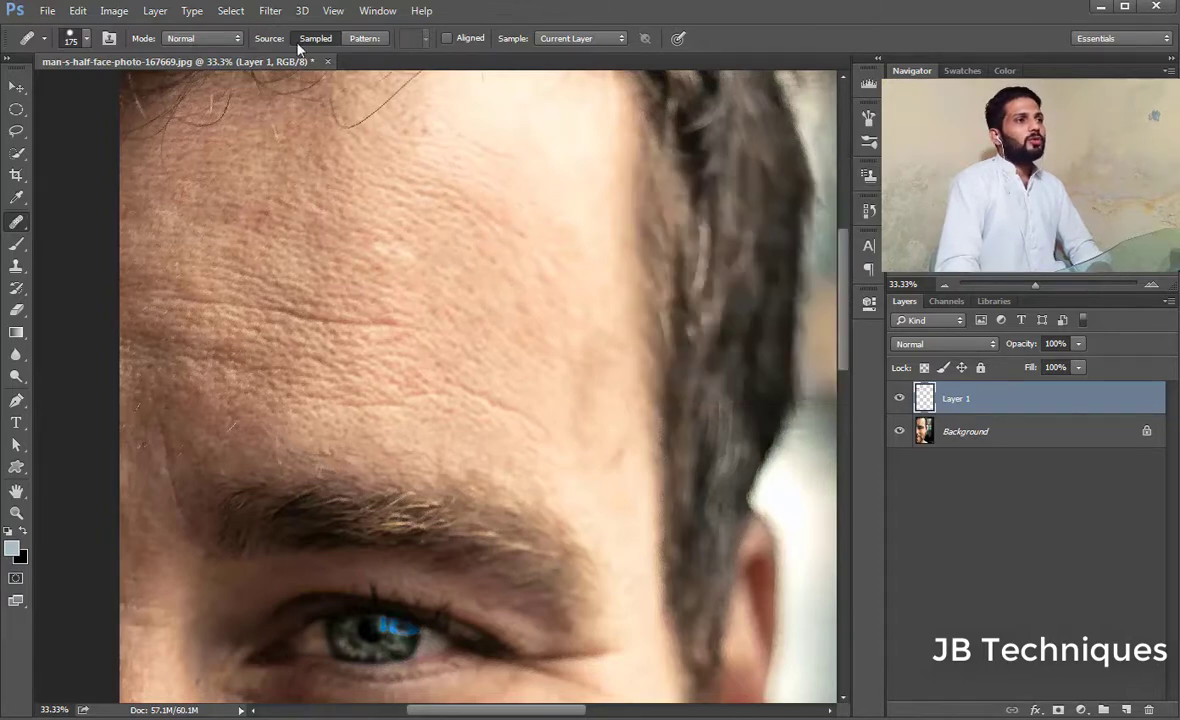
click(225, 38)
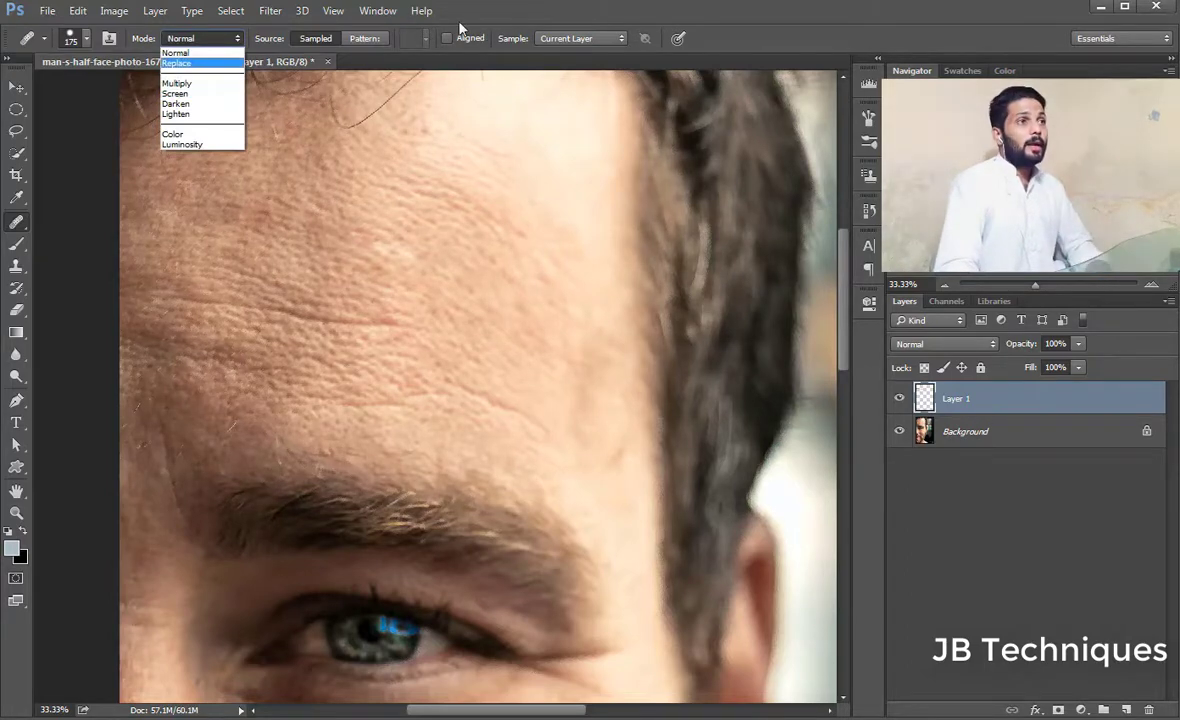
click(767, 277)
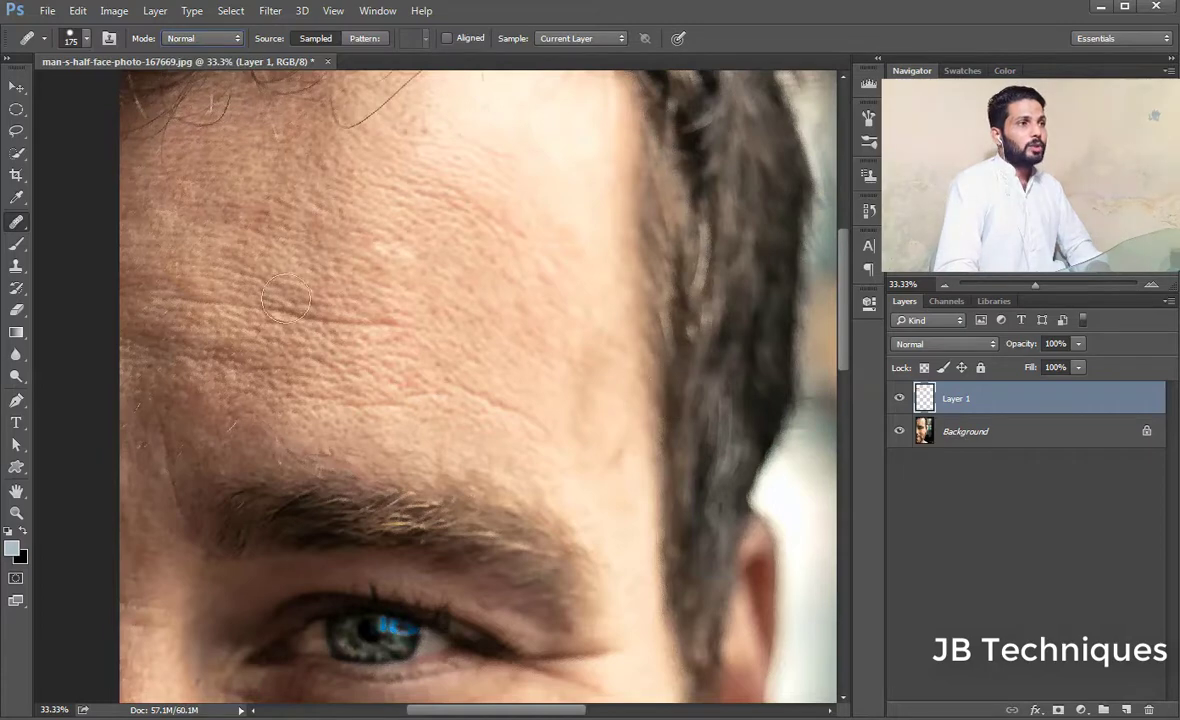
click(940, 344)
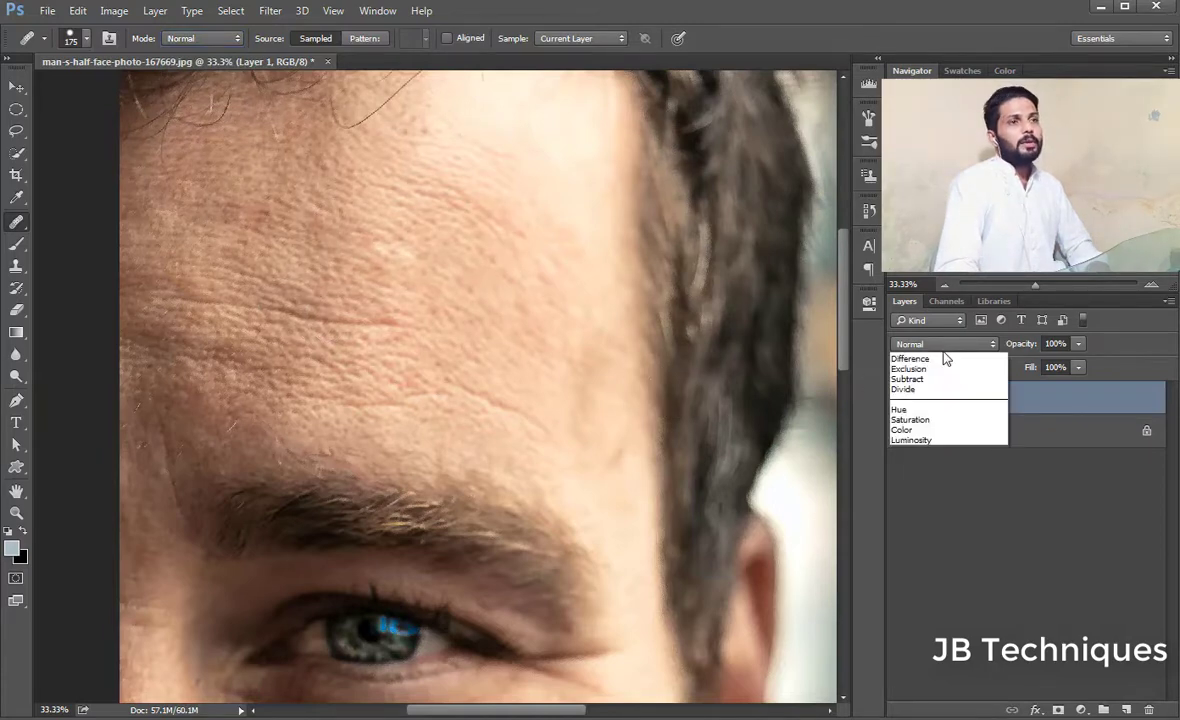
click(902, 400)
drag(330, 245, 565, 345)
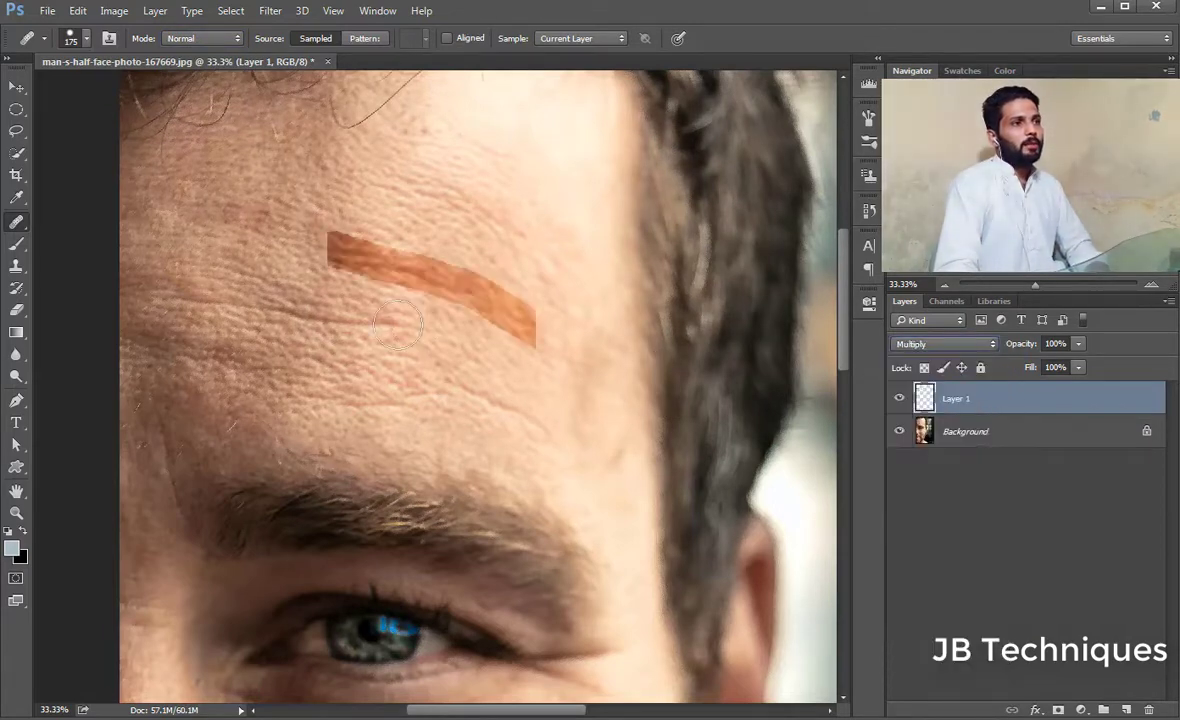
drag(125, 228, 250, 228)
click(940, 344)
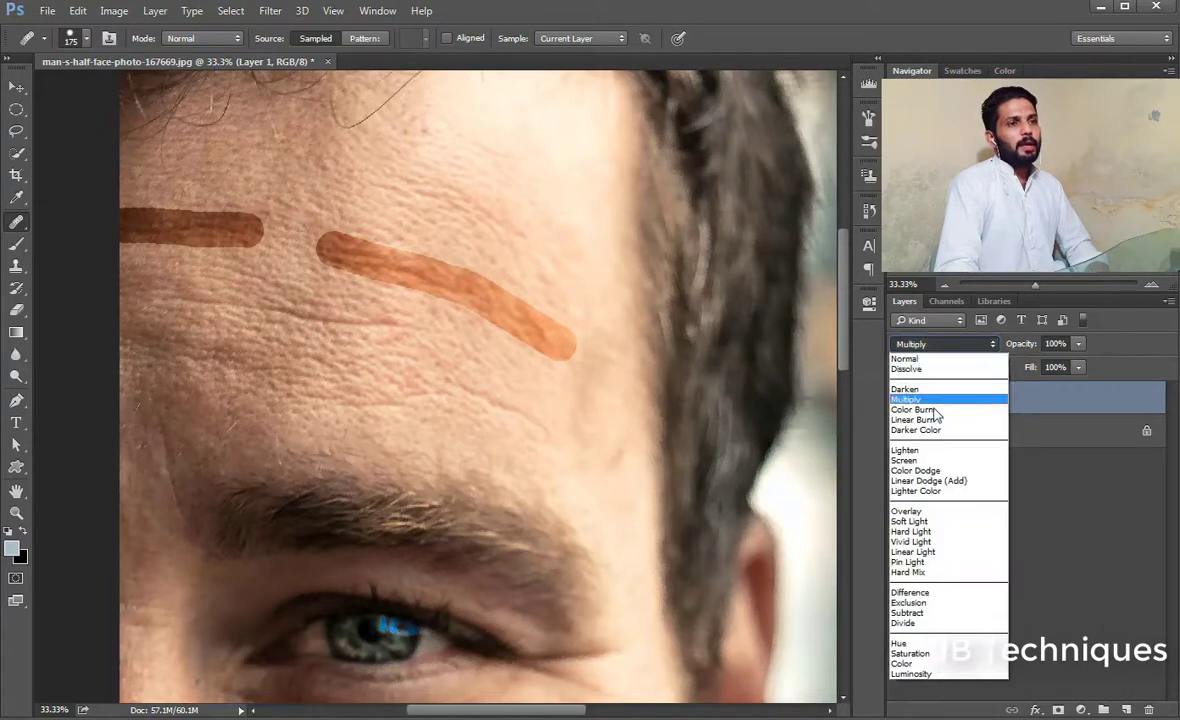
click(900, 456)
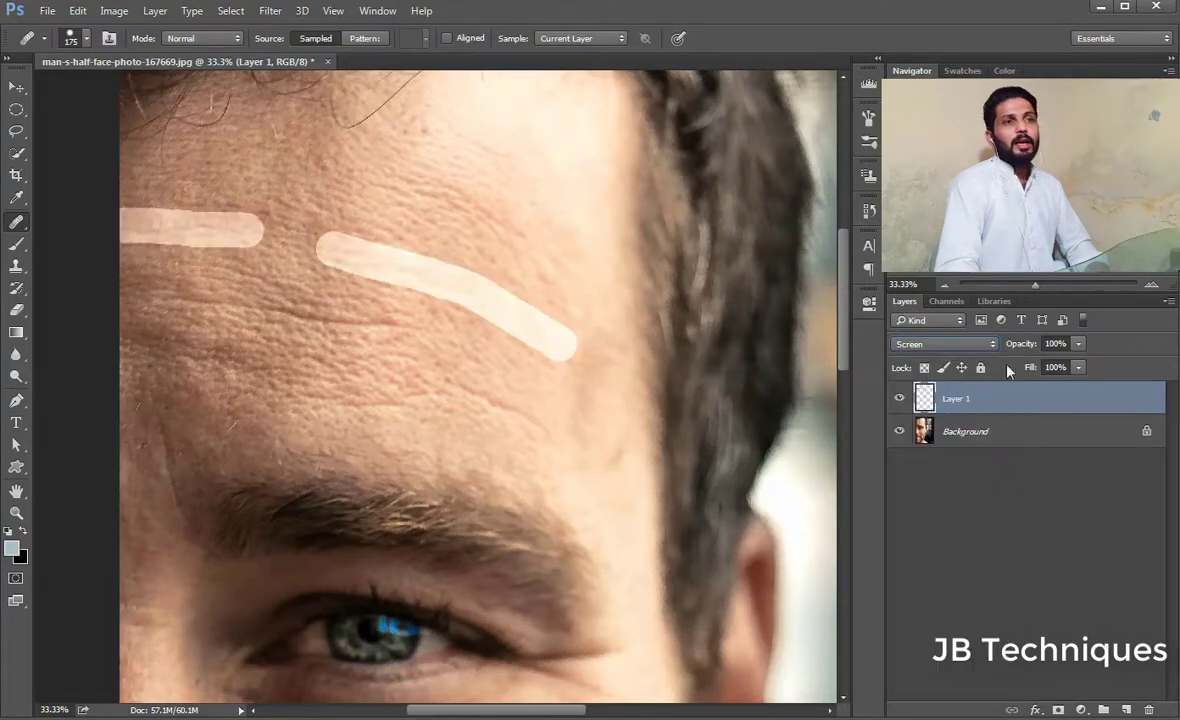
click(962, 344)
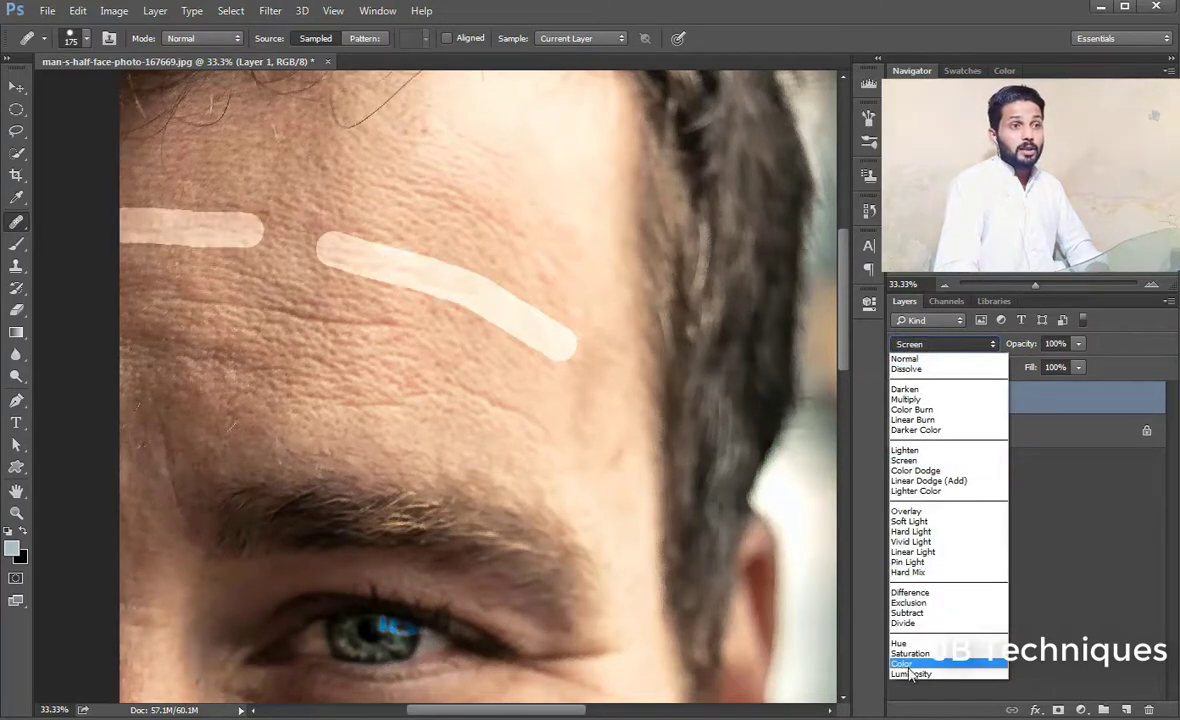
click(204, 38)
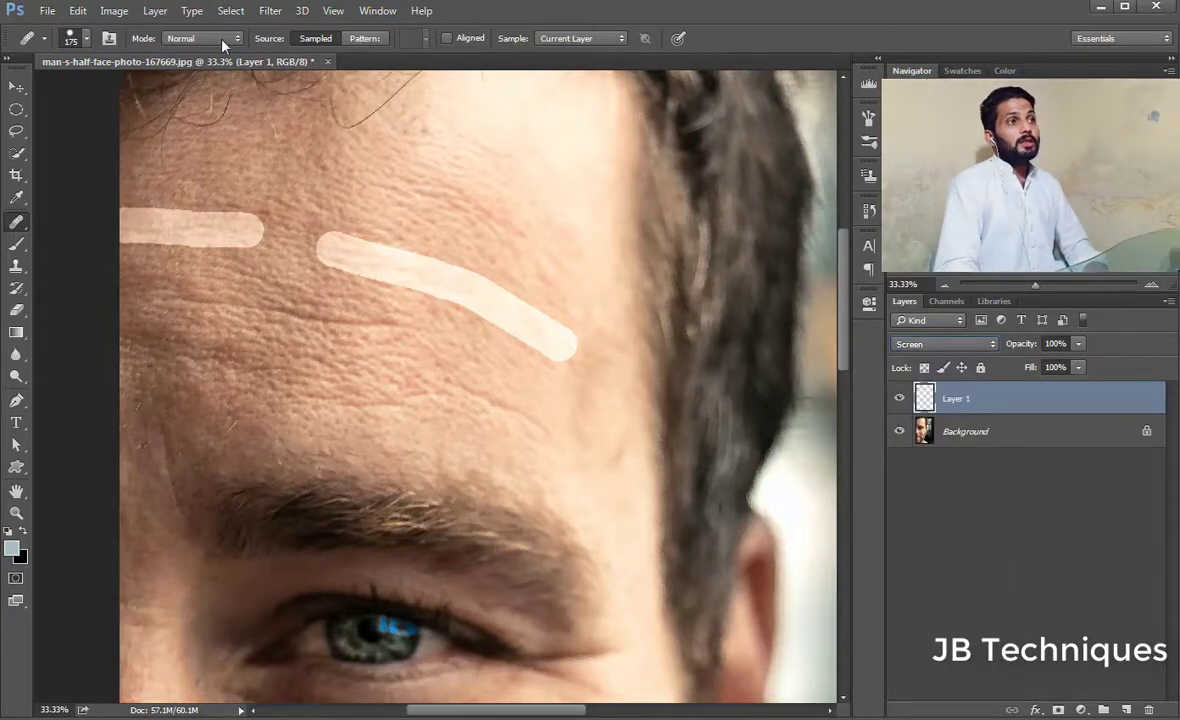
click(204, 38)
click(938, 357)
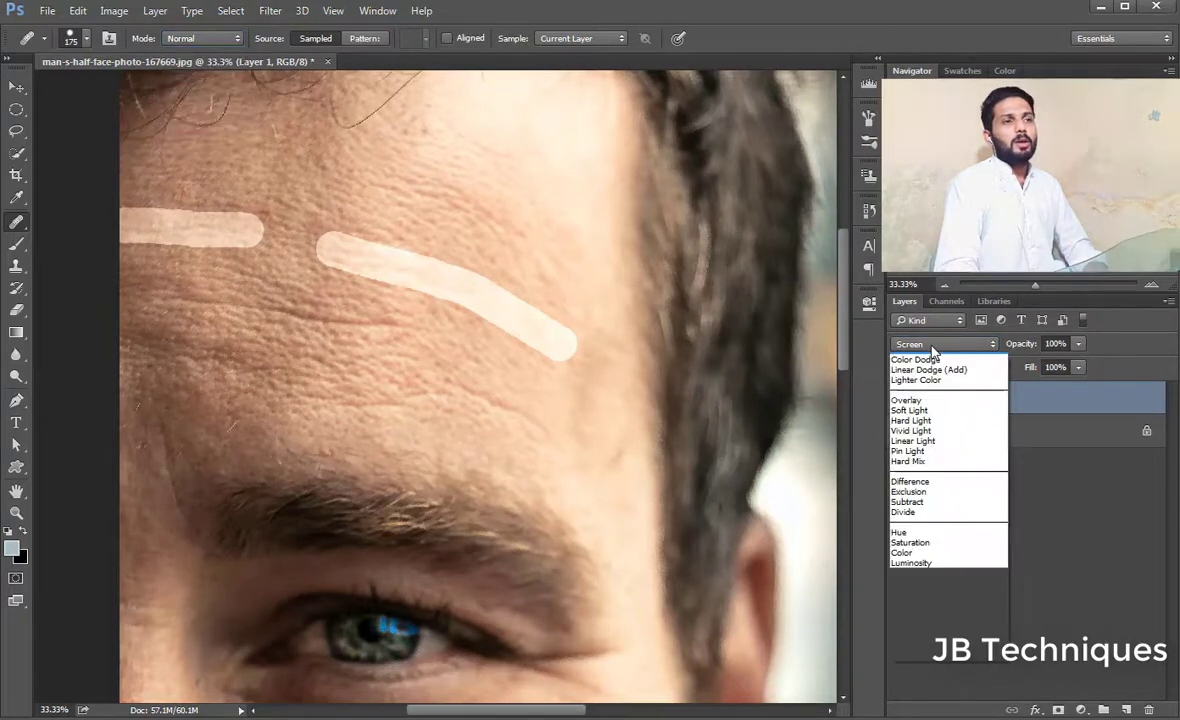
click(906, 361)
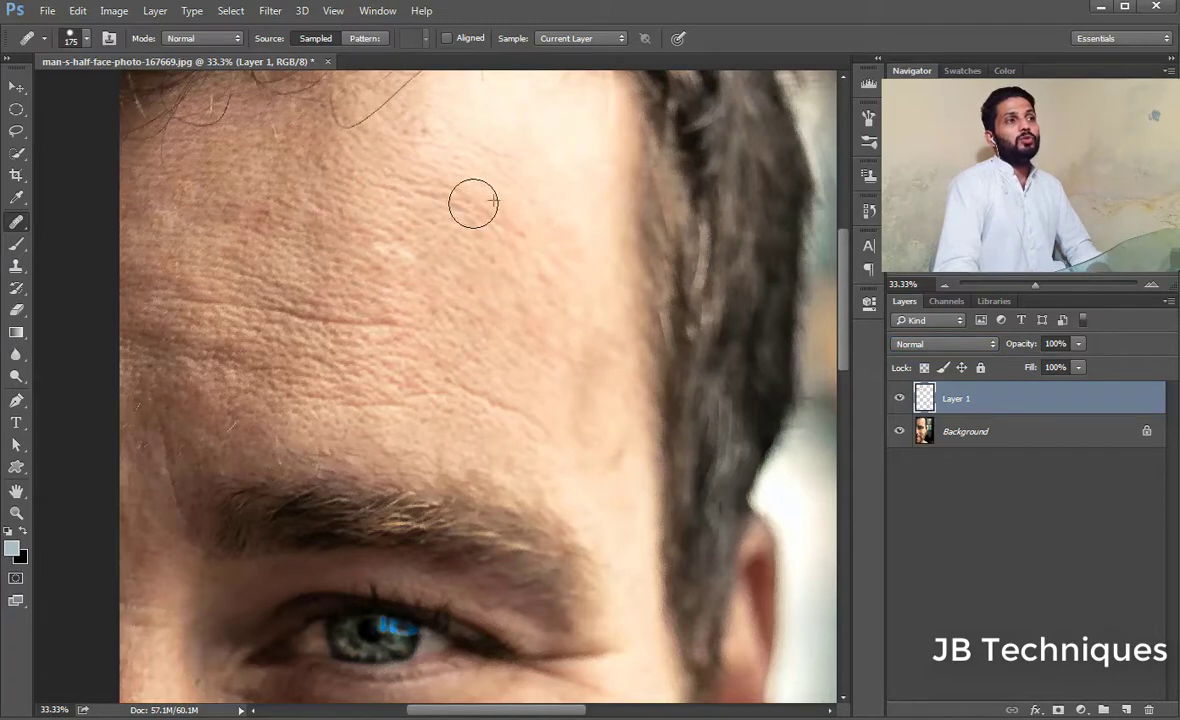
- Set Source to Pattern, pick a pattern, and paint a forehead patch toward the eyebrow
click(362, 40)
click(410, 38)
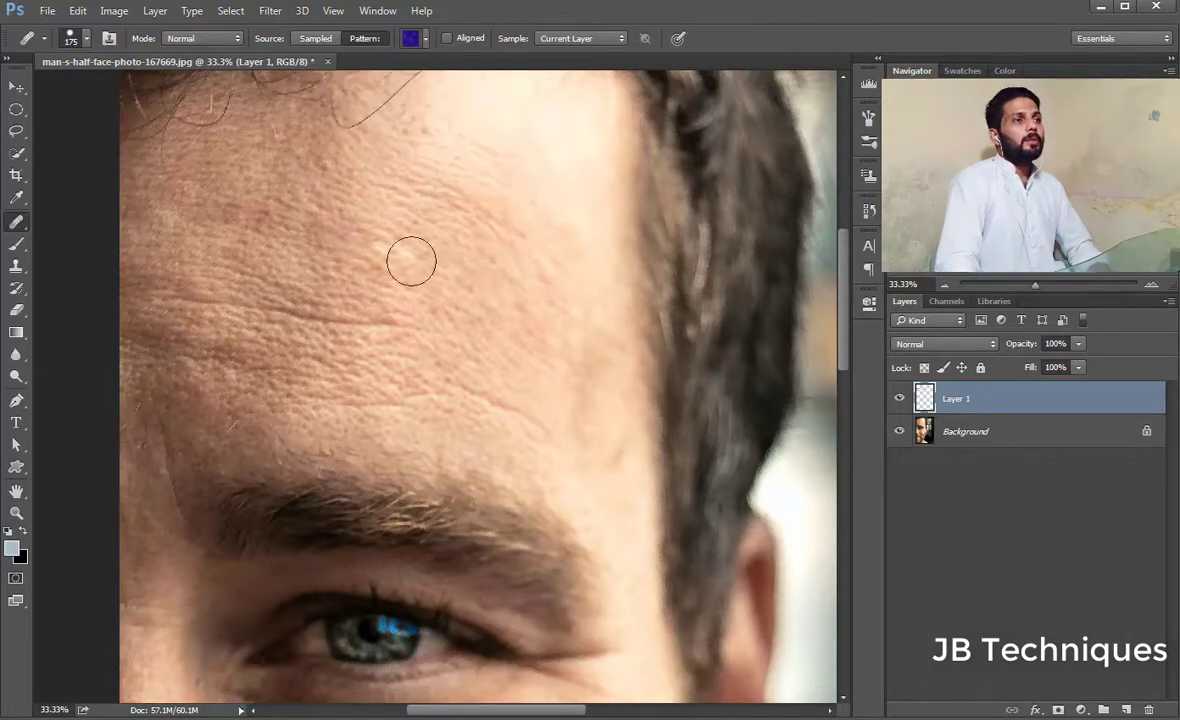
mouse_move(408, 255)
mouse_down()
mouse_move(332, 305)
mouse_move(416, 290)
mouse_move(549, 449)
mouse_up()
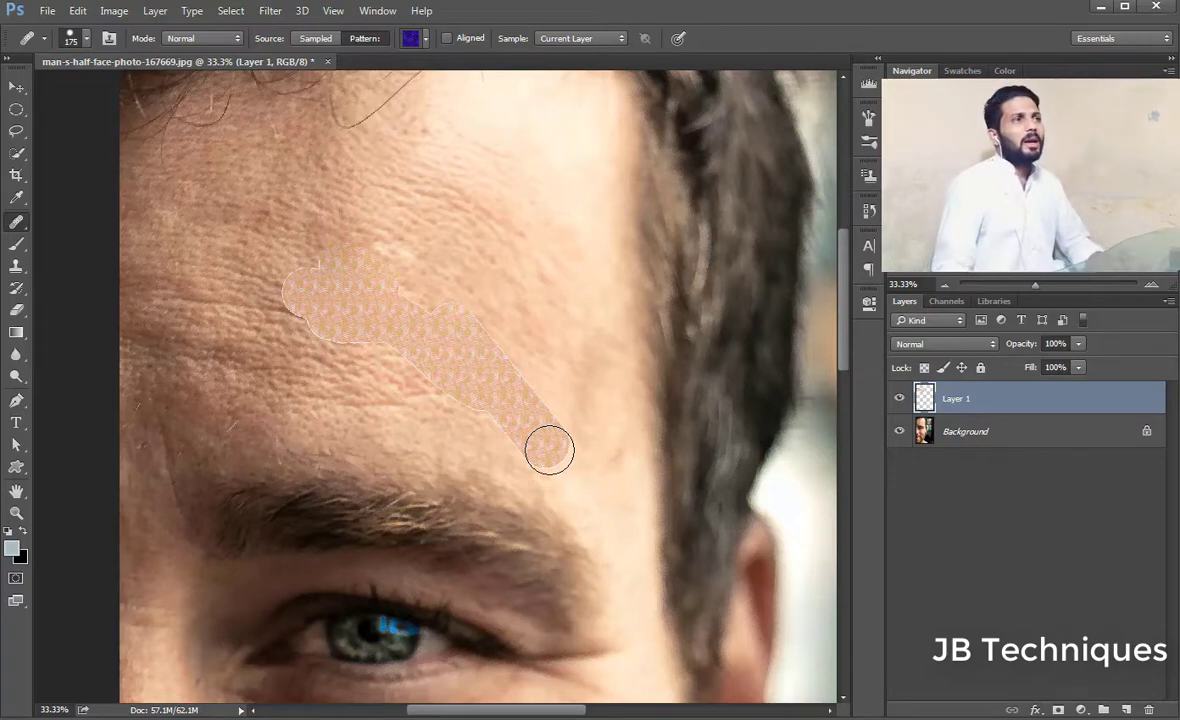
drag(549, 449, 549, 449)
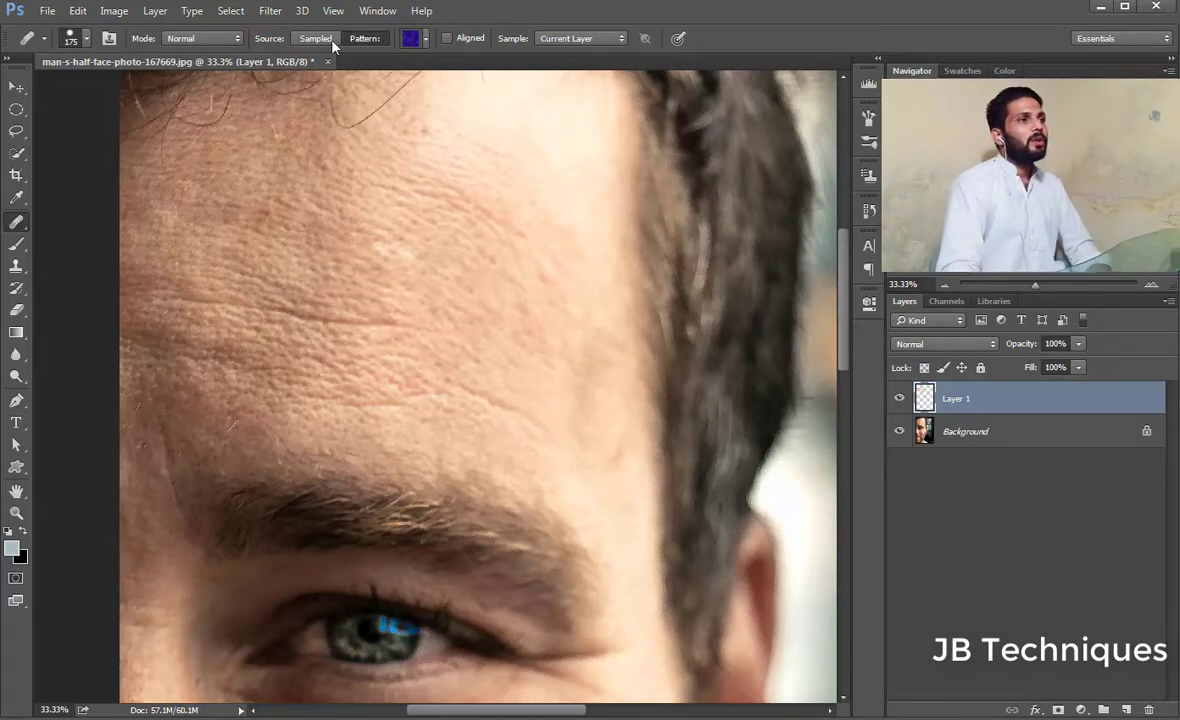
- Return to Sampled source and set Sample to Current & Below
click(306, 37)
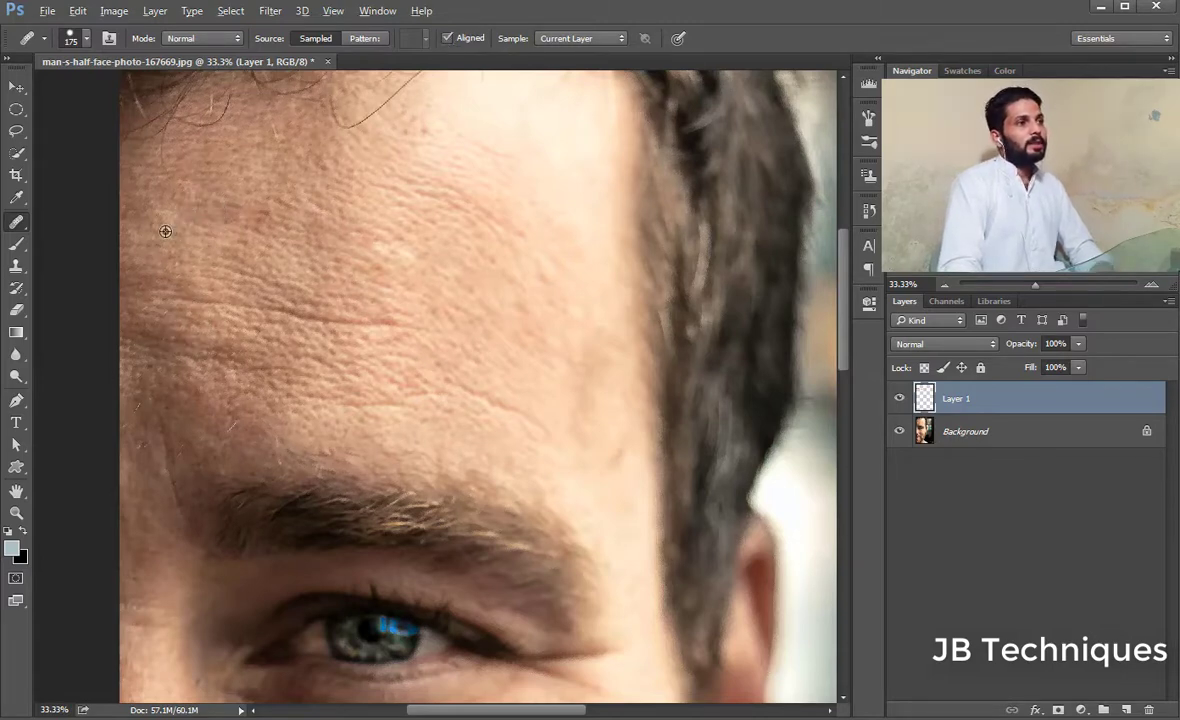
alt+click(165, 231)
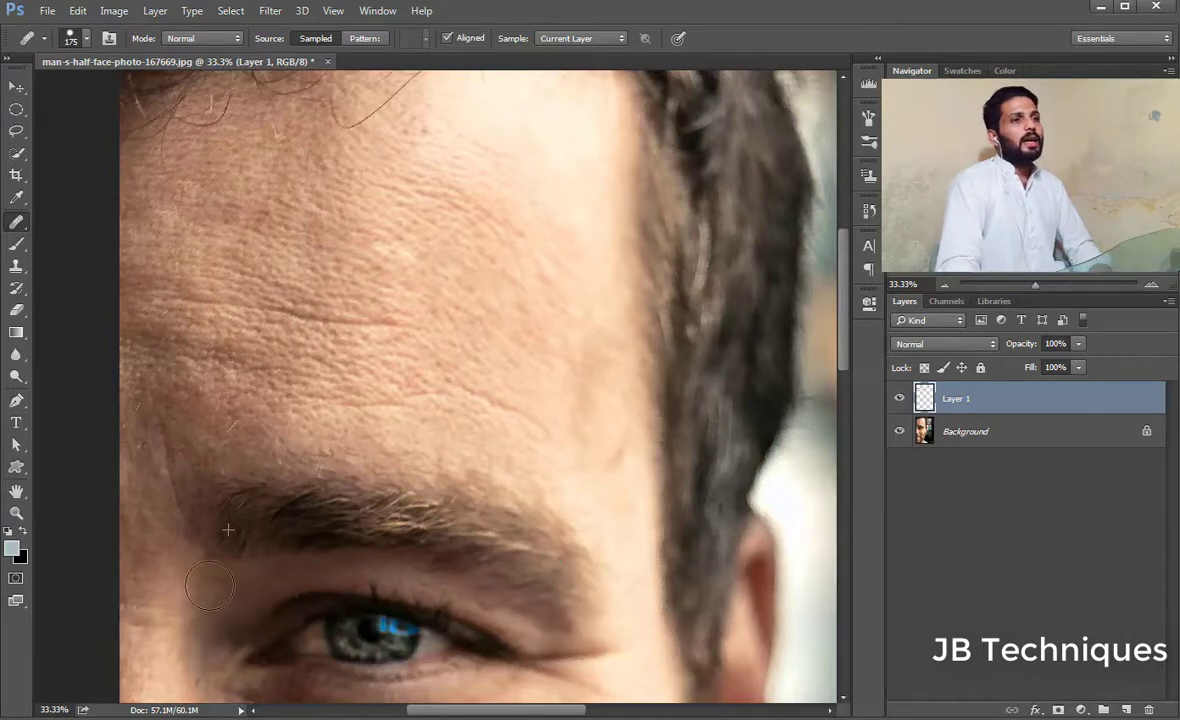
click(548, 38)
click(520, 60)
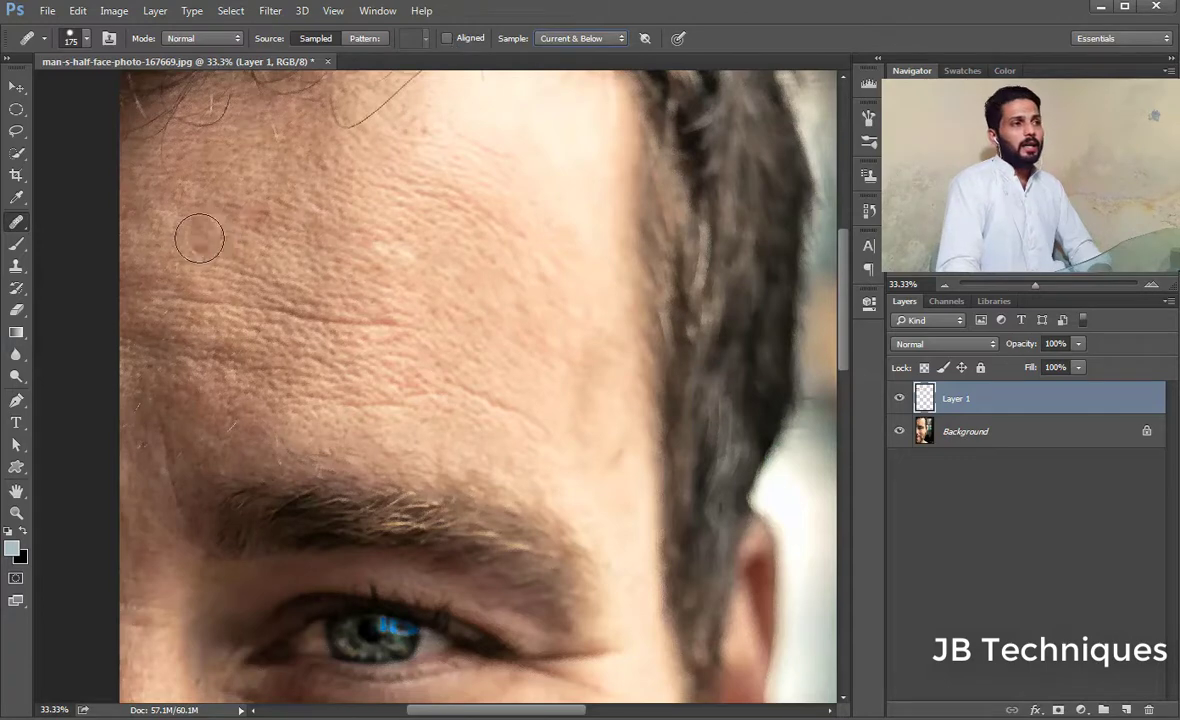
- Sample forehead skin, heal beside the eyebrow's right end and forehead spots, then show History
alt+click(152, 207)
mouse_move(145, 275)
mouse_down()
mouse_move(337, 325)
mouse_move(369, 316)
mouse_move(435, 369)
mouse_move(548, 414)
mouse_move(509, 413)
mouse_move(545, 427)
mouse_move(650, 569)
mouse_move(635, 624)
mouse_move(592, 667)
mouse_up()
drag(548, 535, 561, 498)
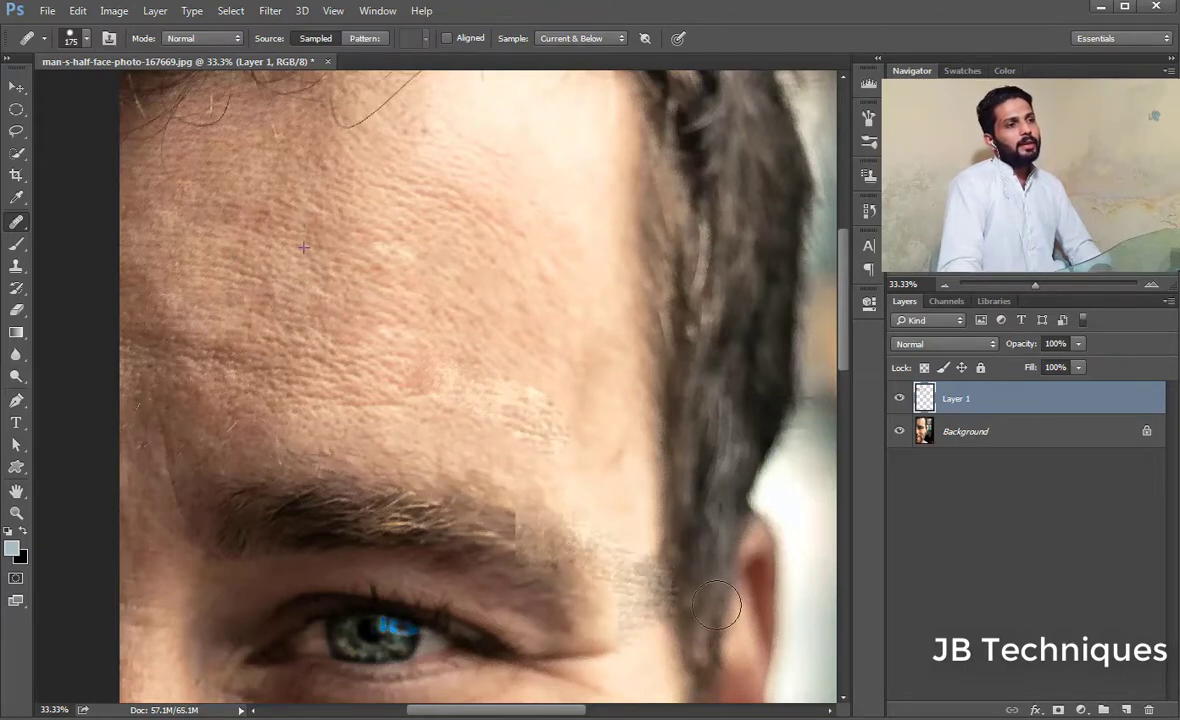
drag(608, 555, 665, 585)
click(421, 344)
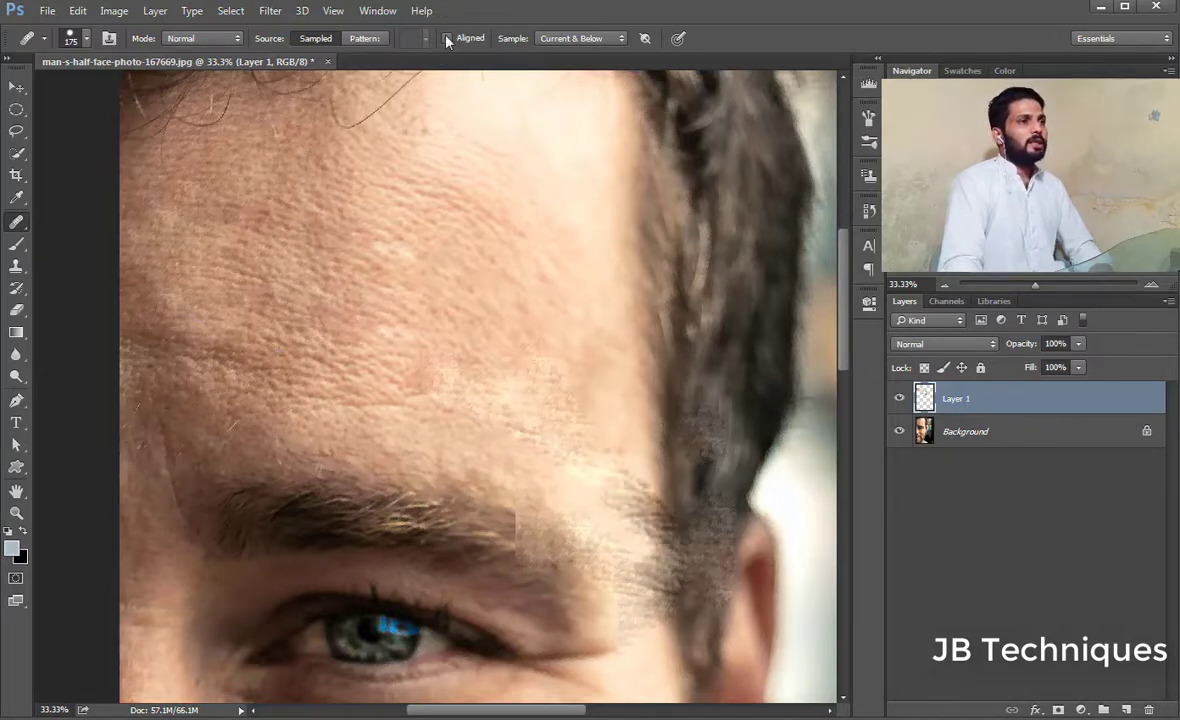
click(475, 180)
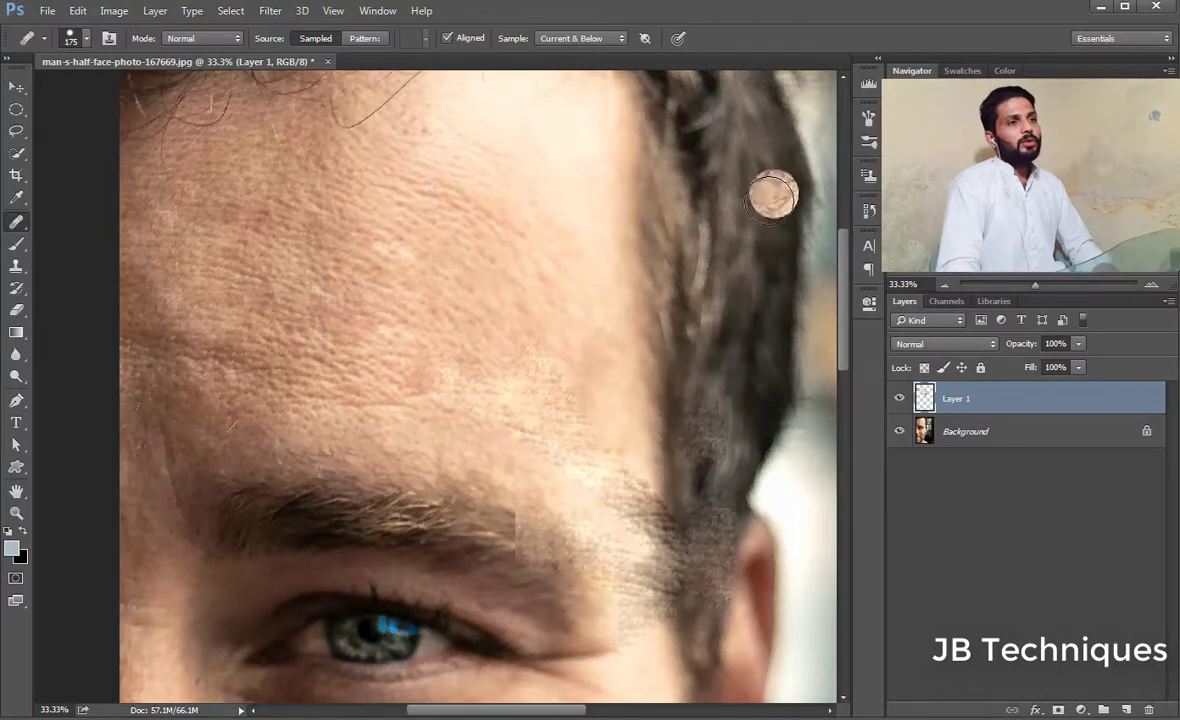
click(869, 210)
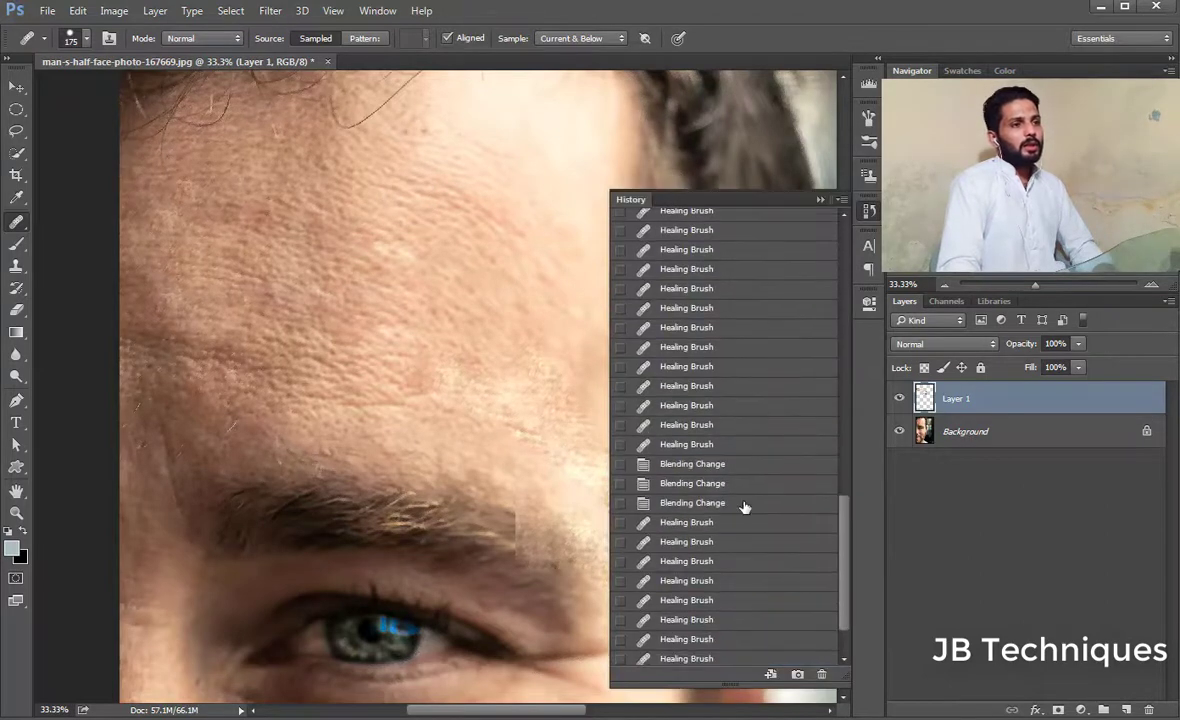
- Revert to an earlier Healing Brush state, close History, keep Current & Below sampling, zoom out
click(703, 523)
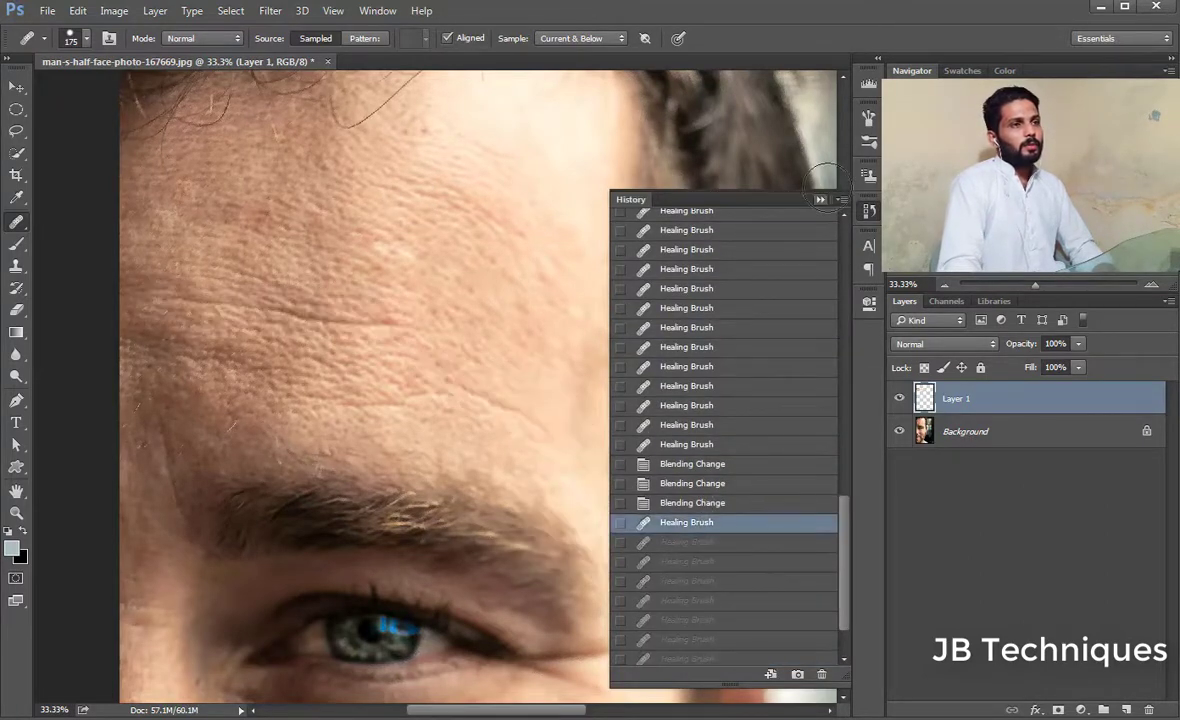
click(820, 200)
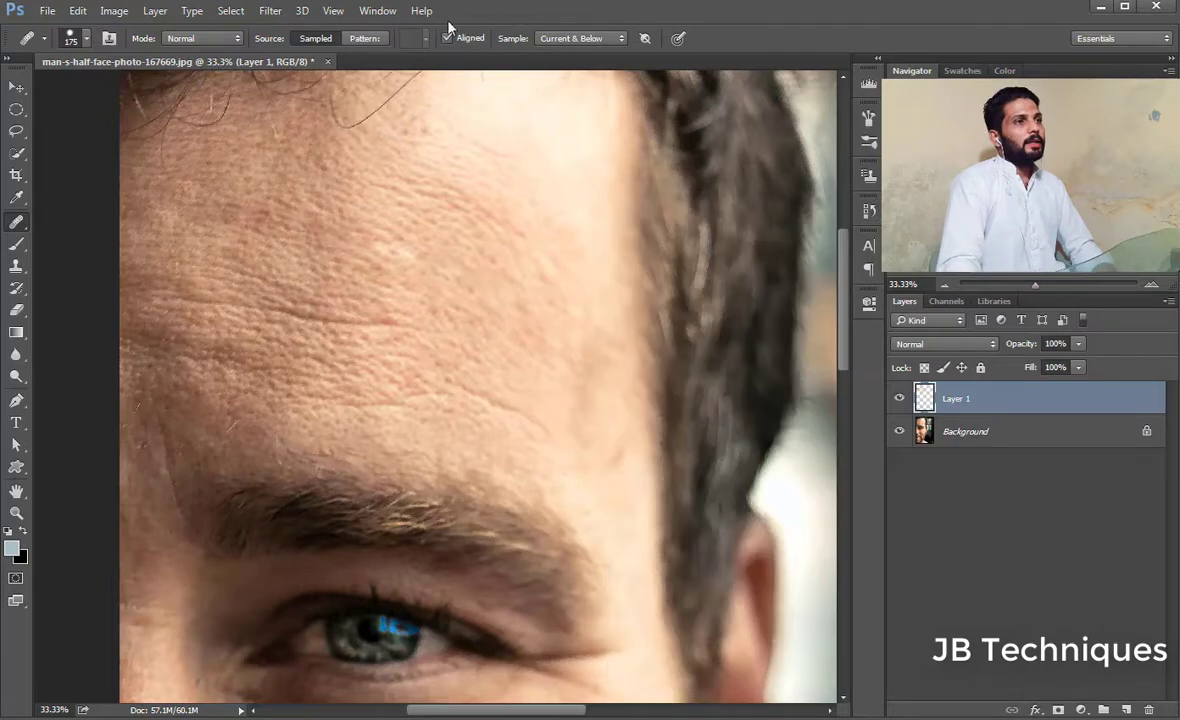
click(601, 38)
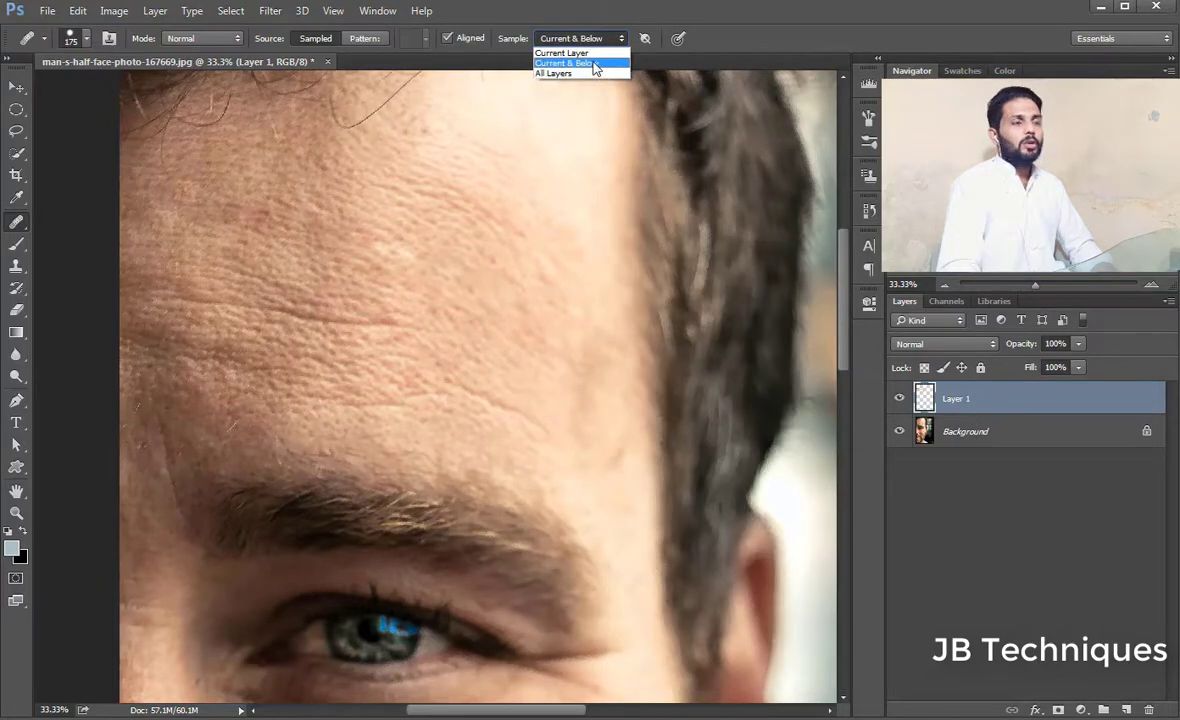
click(703, 47)
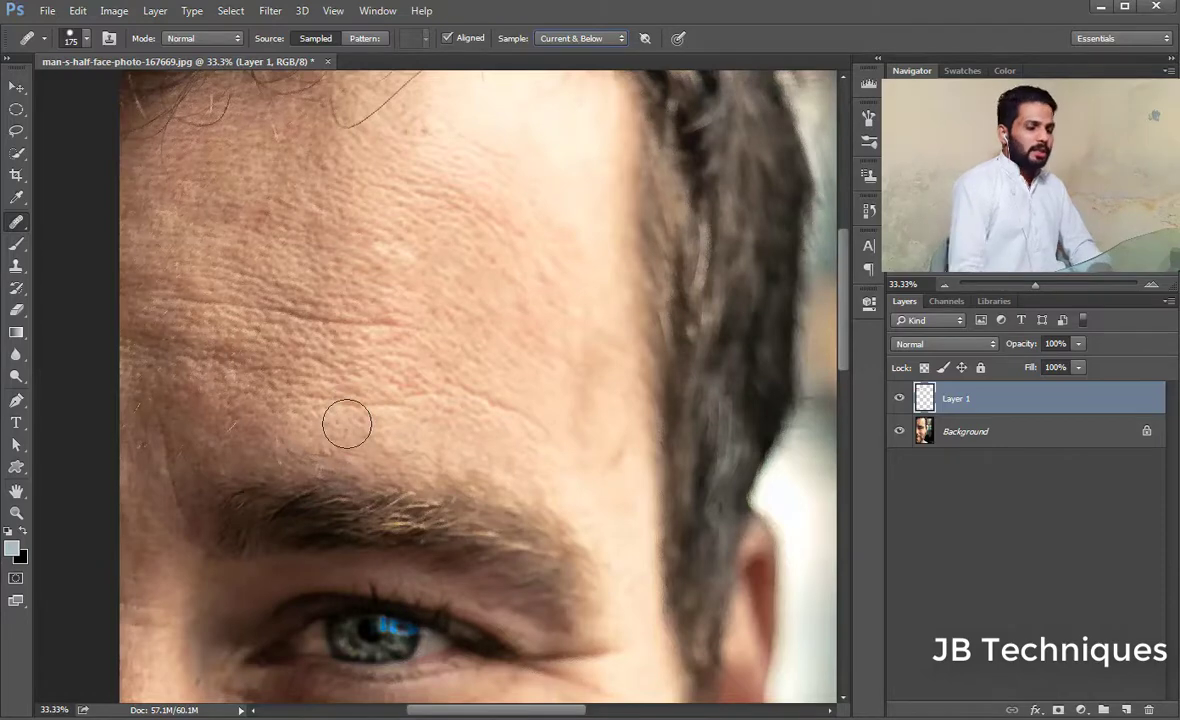
scroll(350, 430, down, 5)
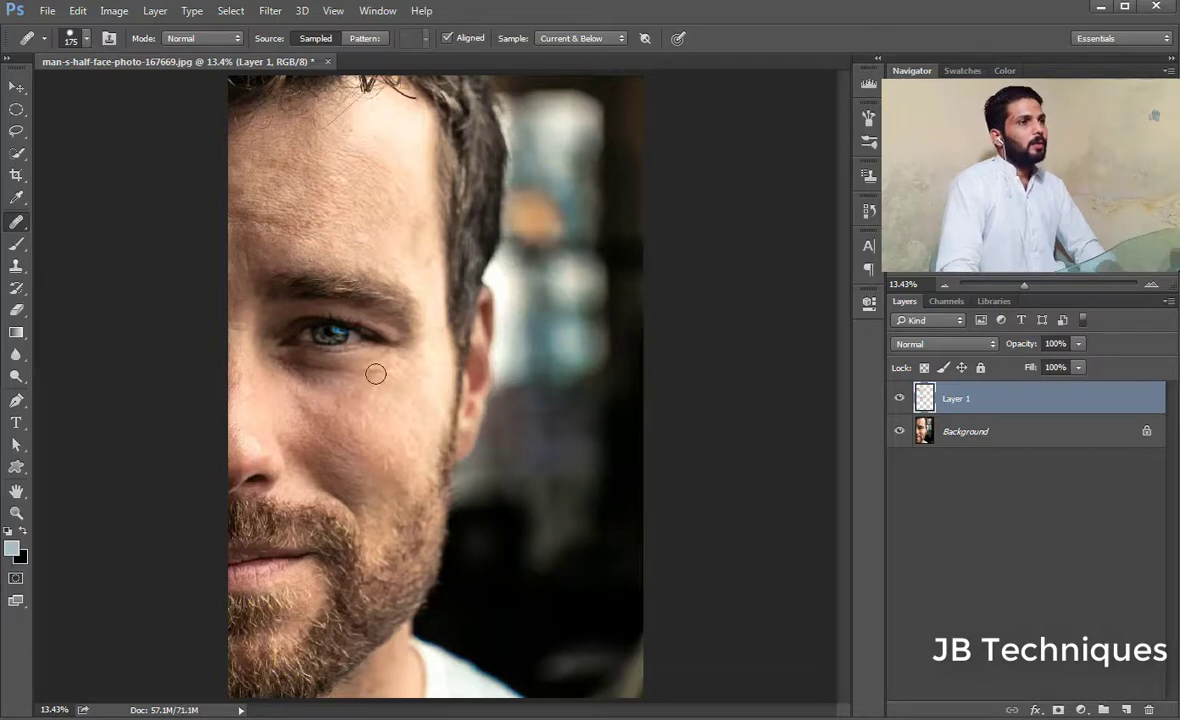
click(320, 178)
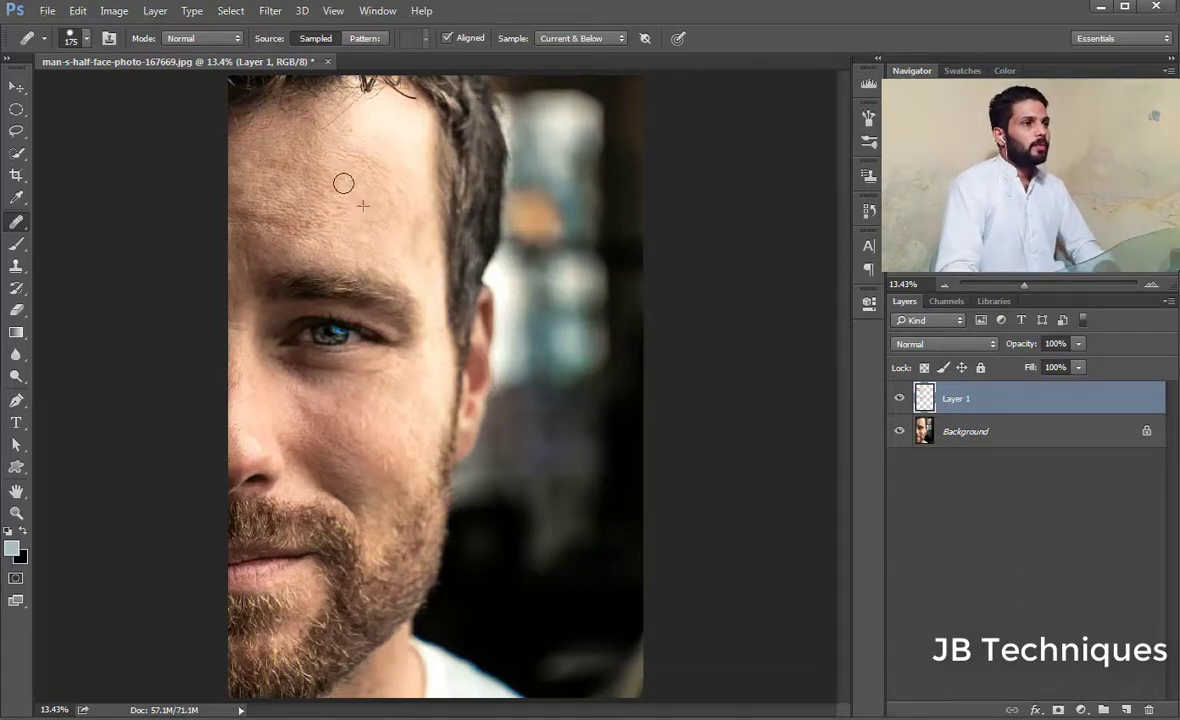
click(904, 400)
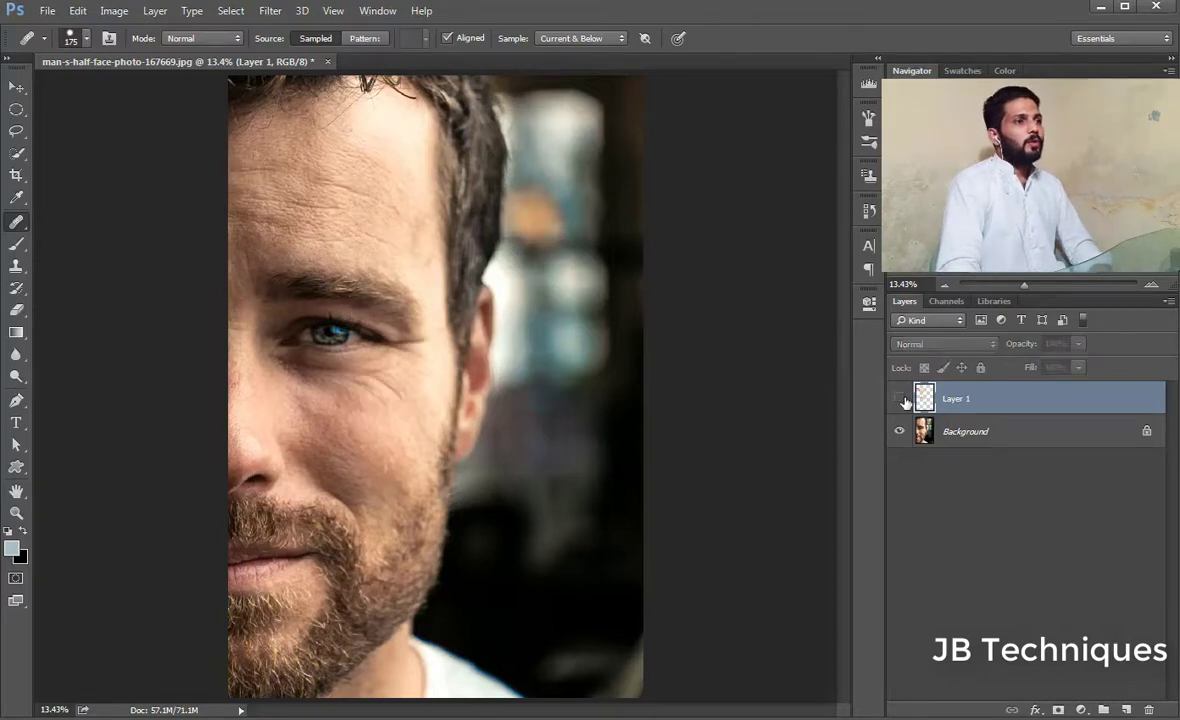
click(901, 399)
click(904, 400)
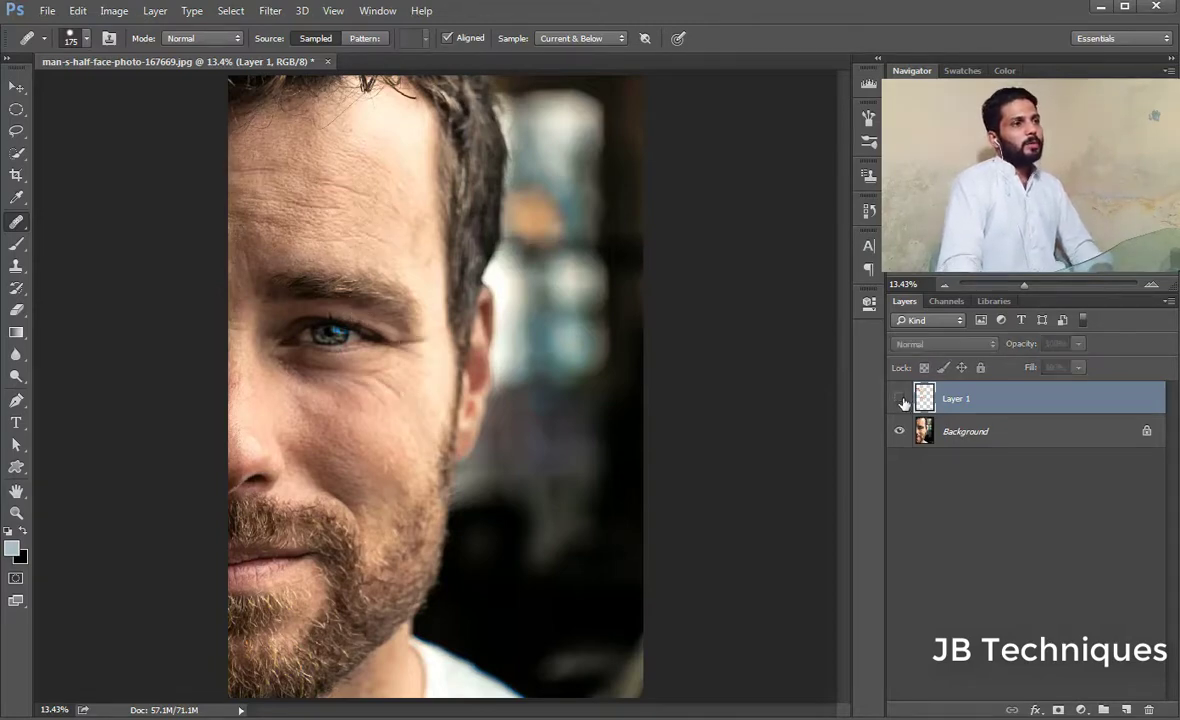
click(904, 401)
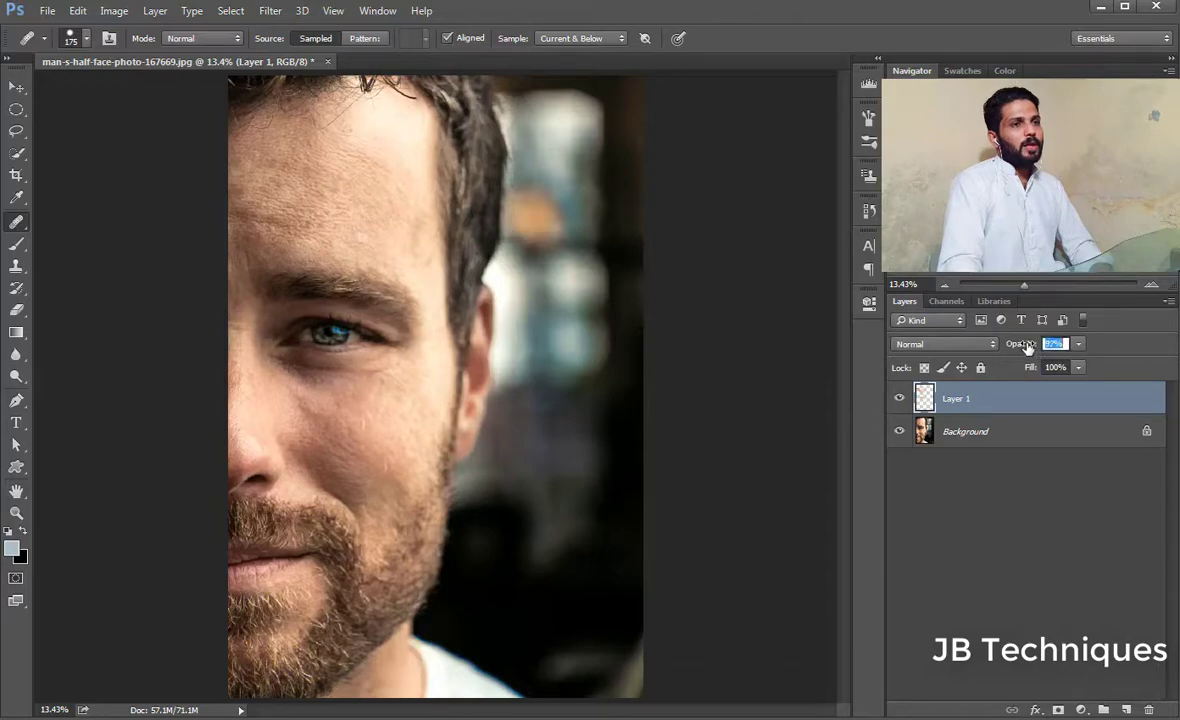